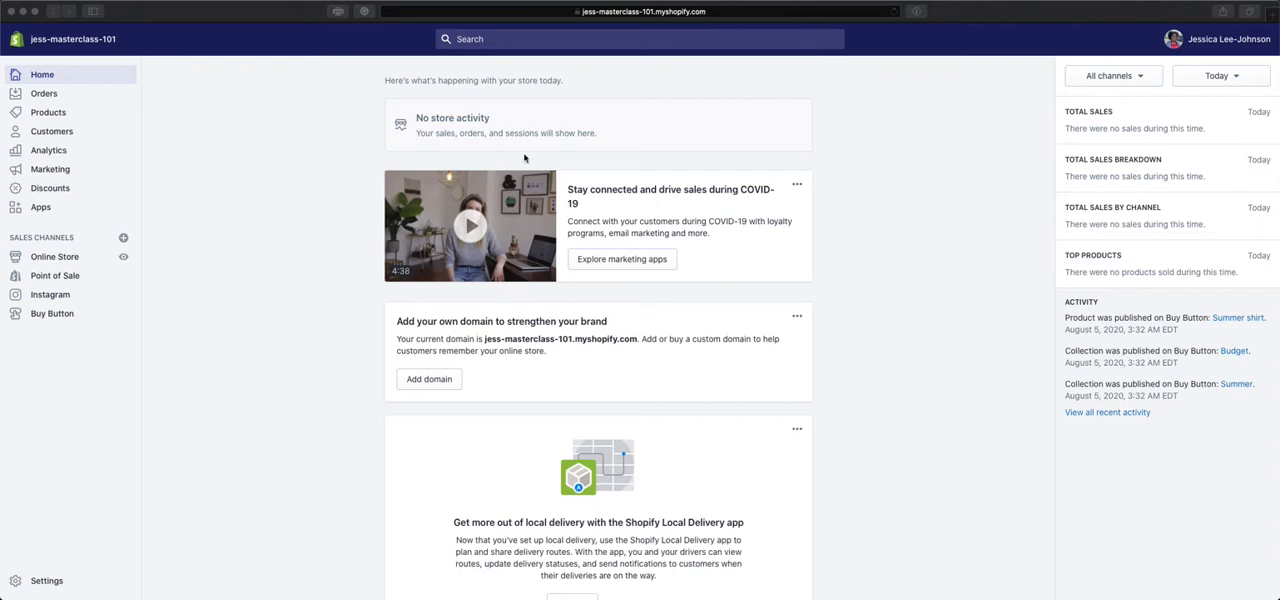
Preview the online store, reveal the Catalog drop-down in its header, and return to the store admin.
left_click(124, 258)
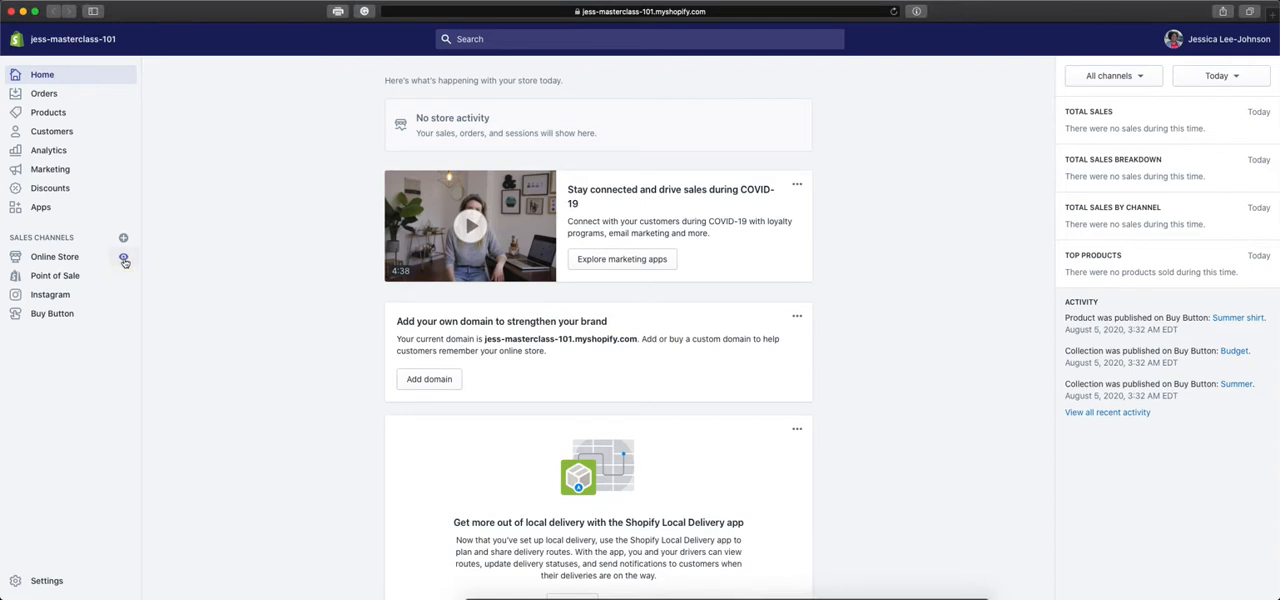
left_click(124, 259)
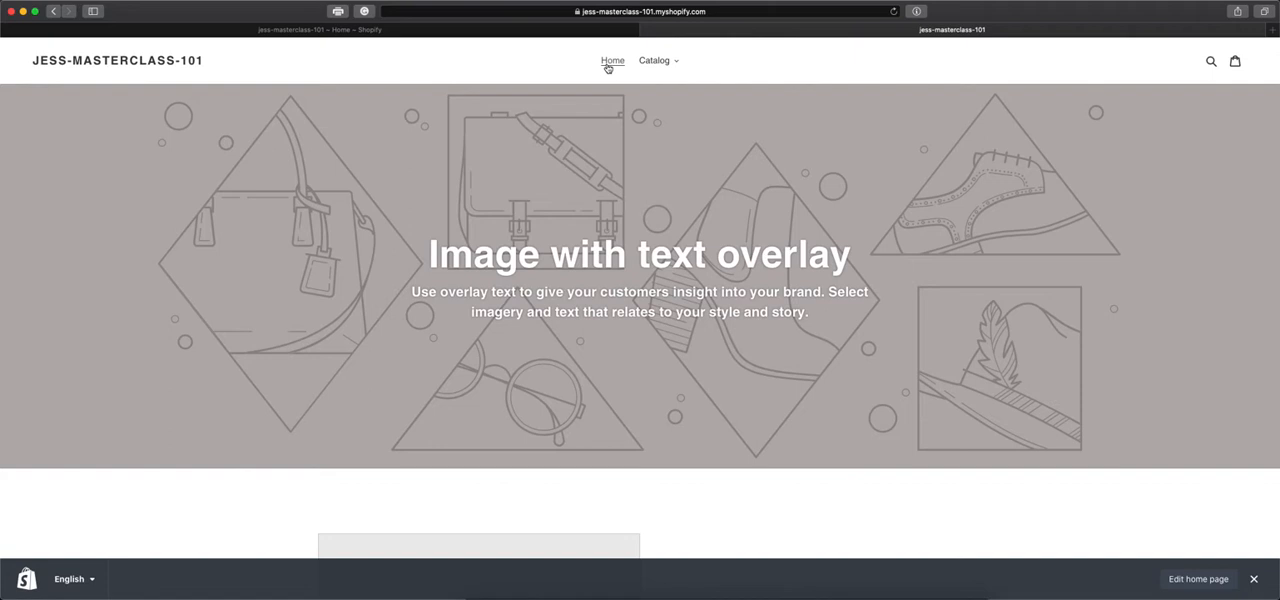
left_click(661, 63)
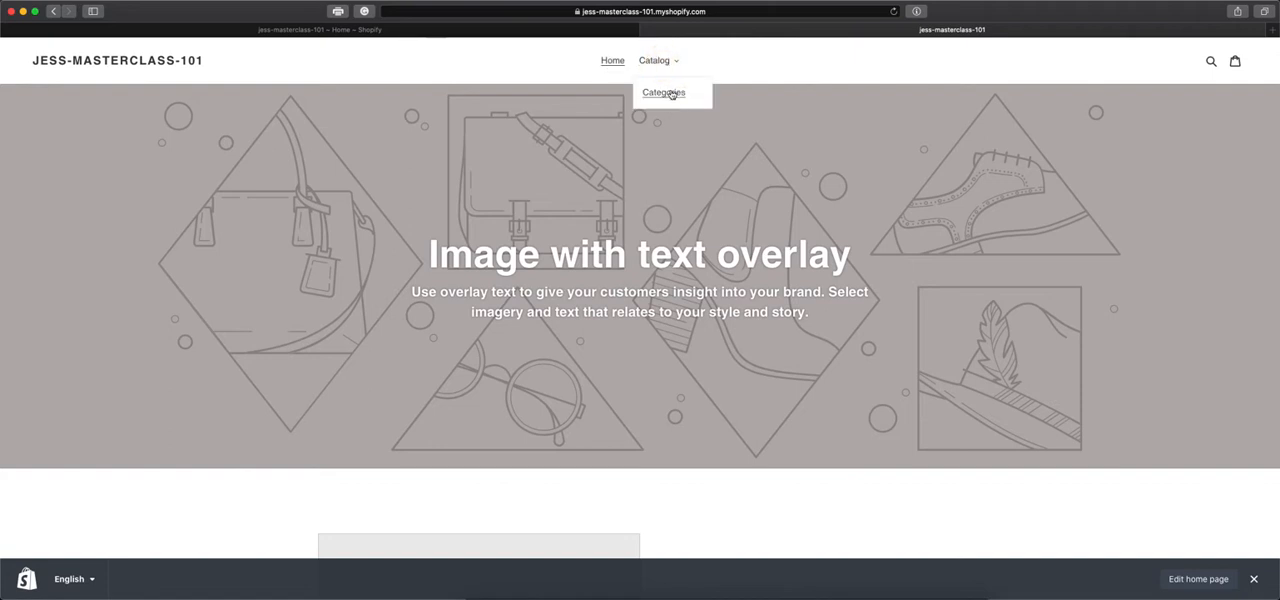
left_click(565, 64)
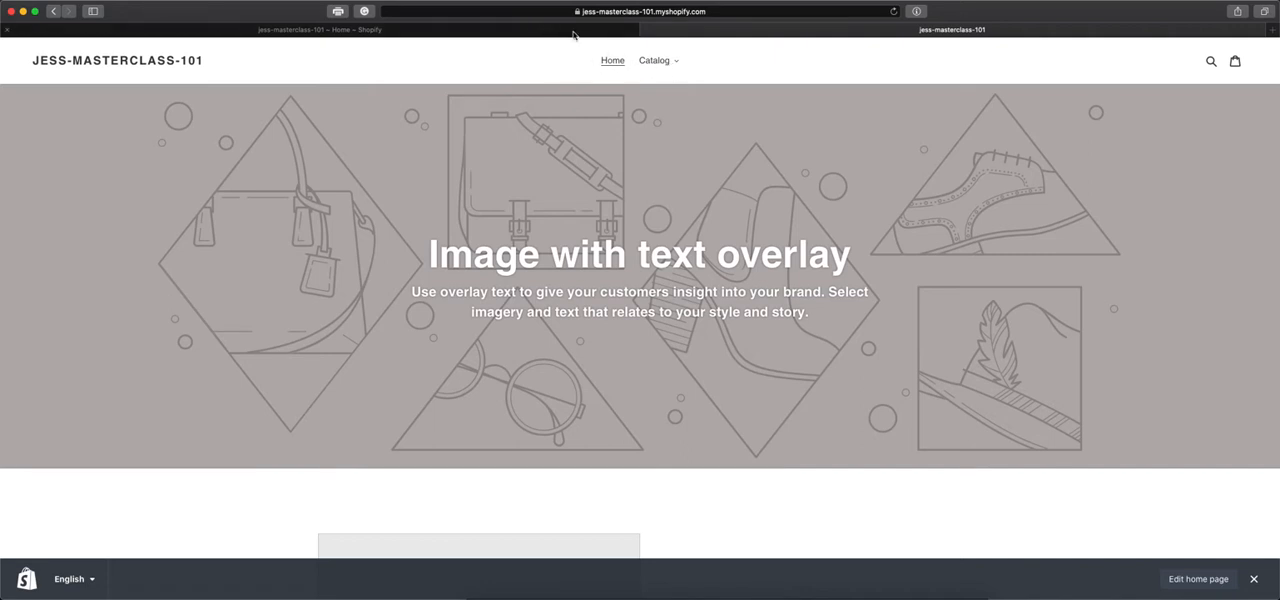
left_click(650, 30)
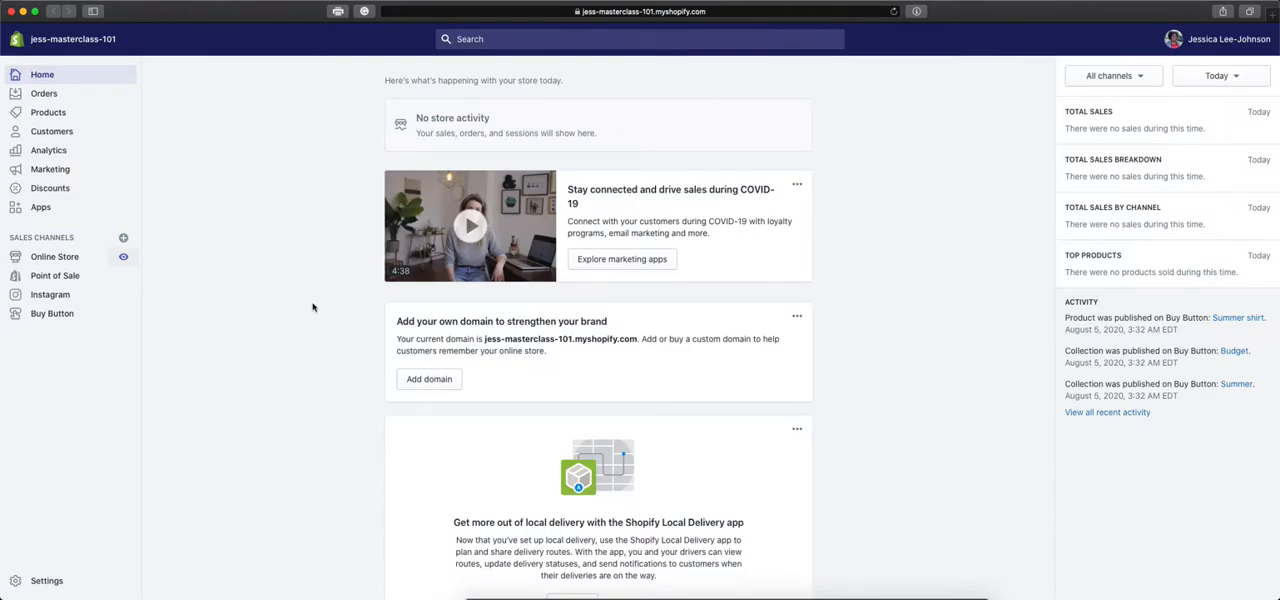
Open the online store's Navigation settings and look at the URL Redirects page before returning to the menu list.
left_click(66, 259)
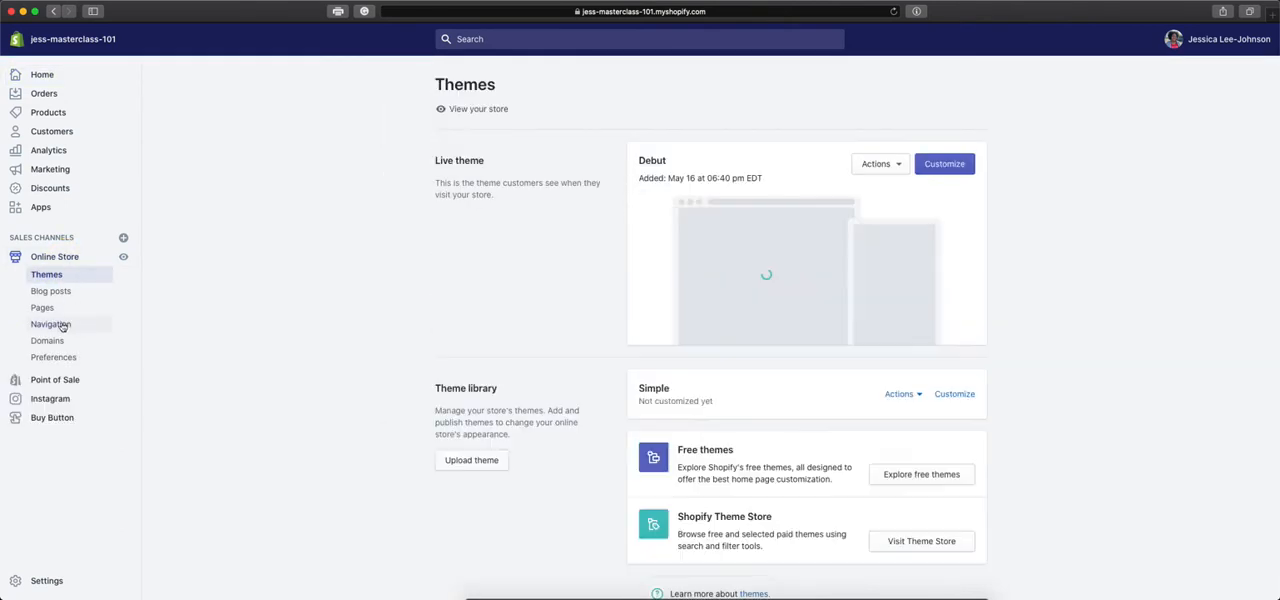
left_click(63, 325)
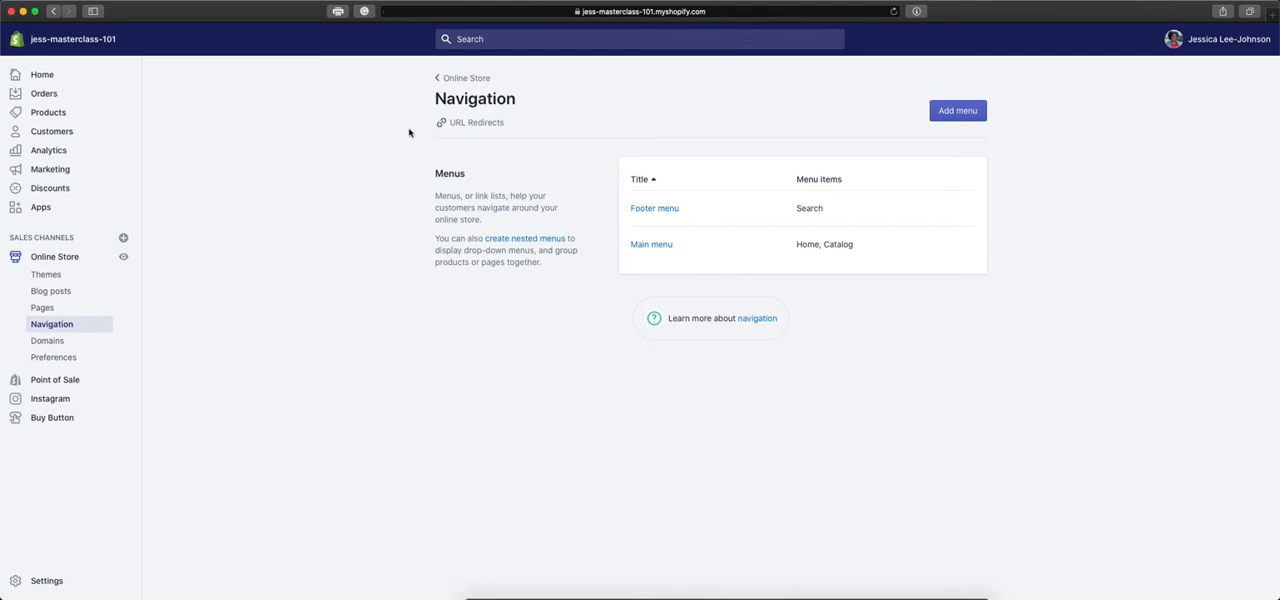
left_click(490, 123)
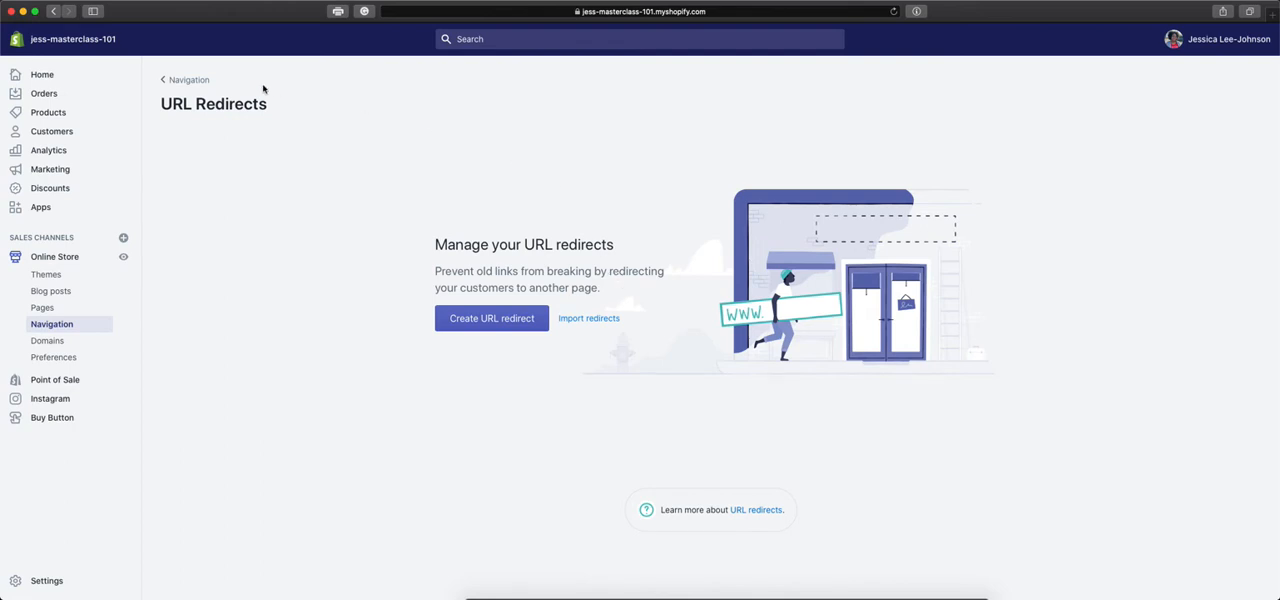
left_click(200, 82)
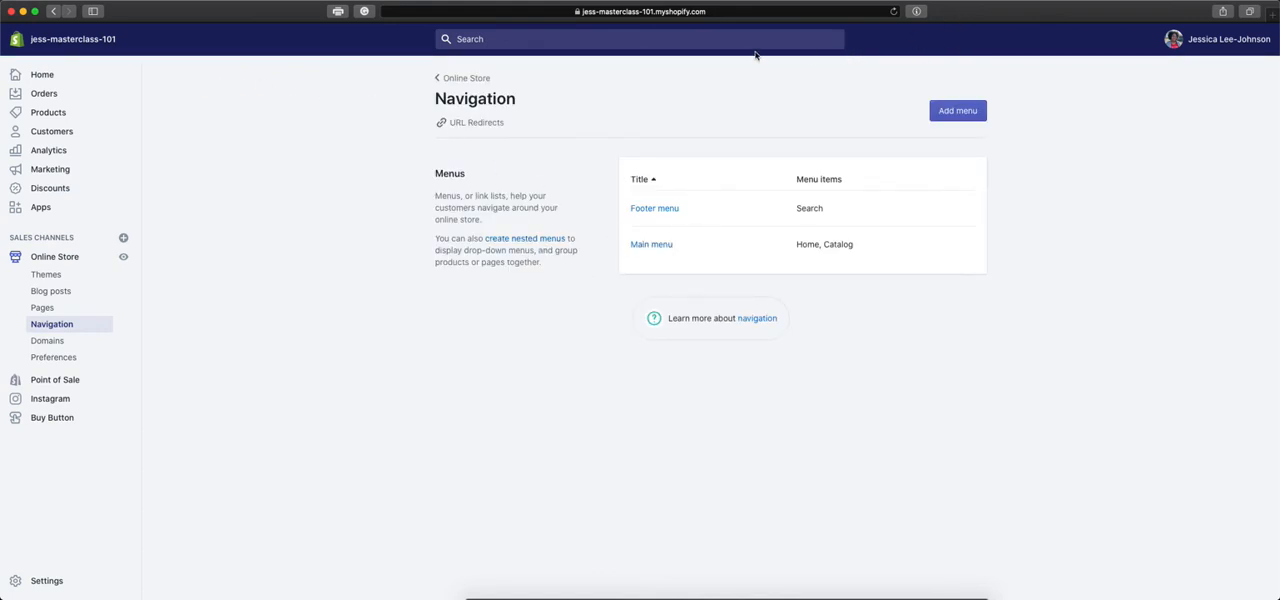
View the storefront to examine the header menu and the footer's Quick links, then return to the Navigation settings.
left_click(125, 261)
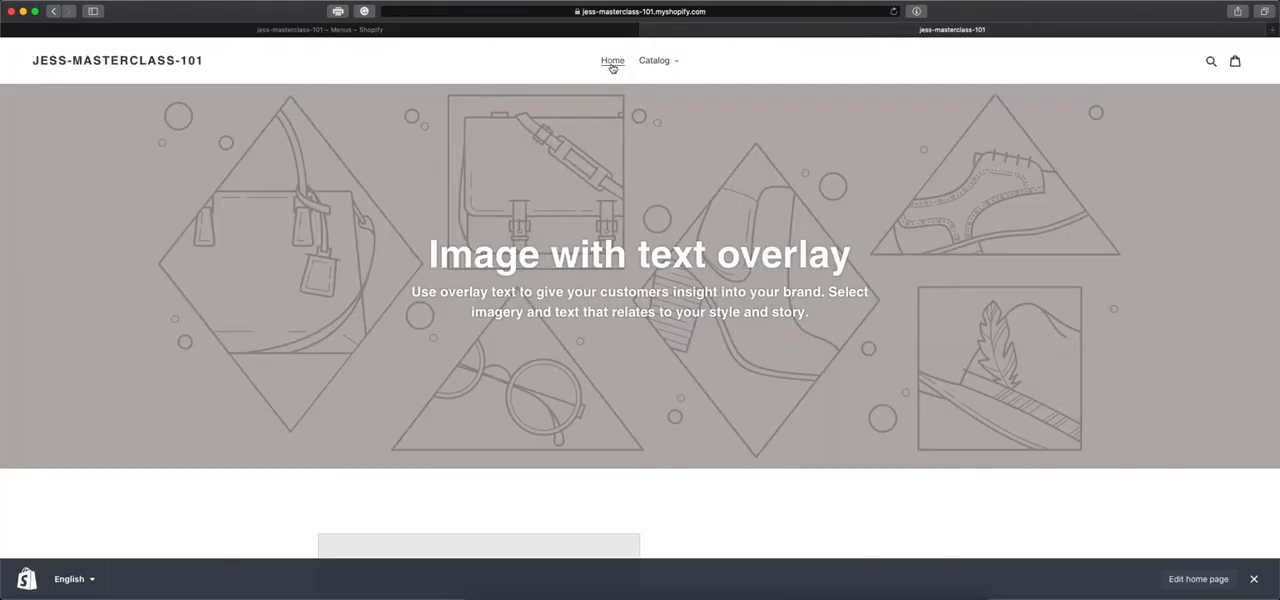
left_click(585, 30)
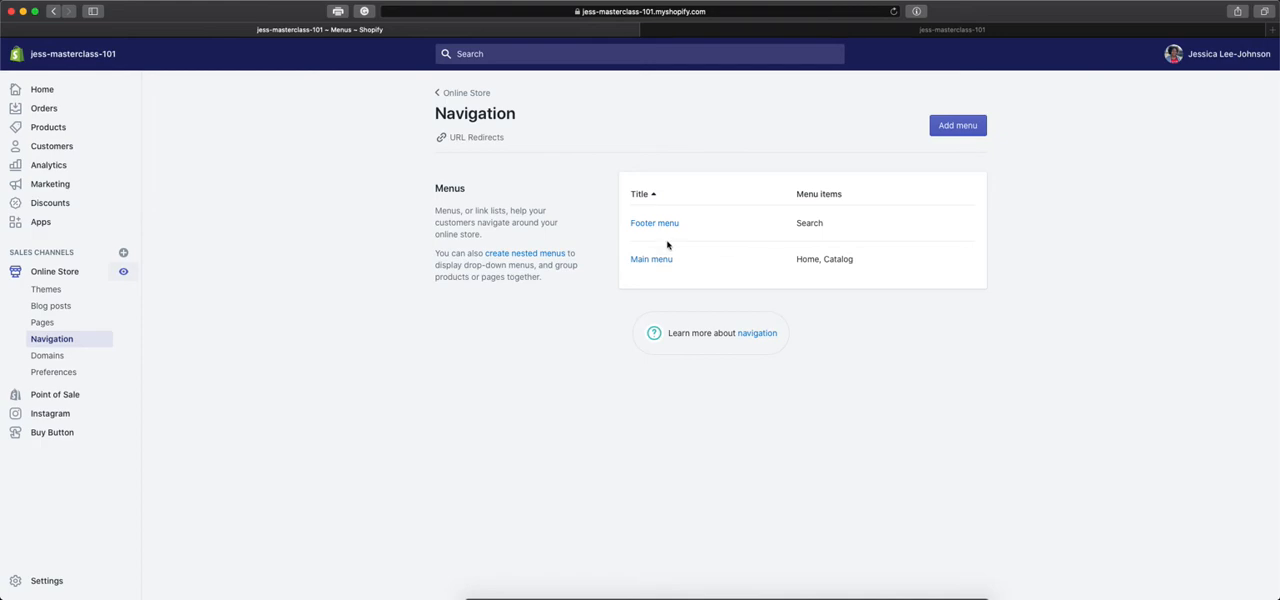
left_click(979, 31)
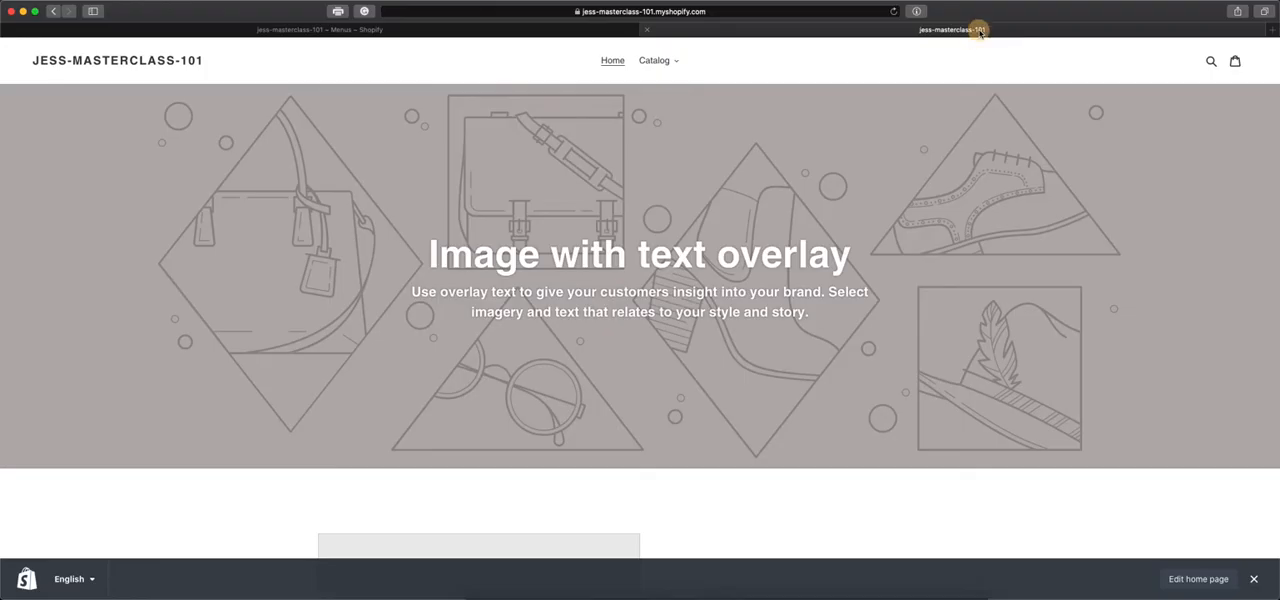
scroll(840, 314, "down", 15)
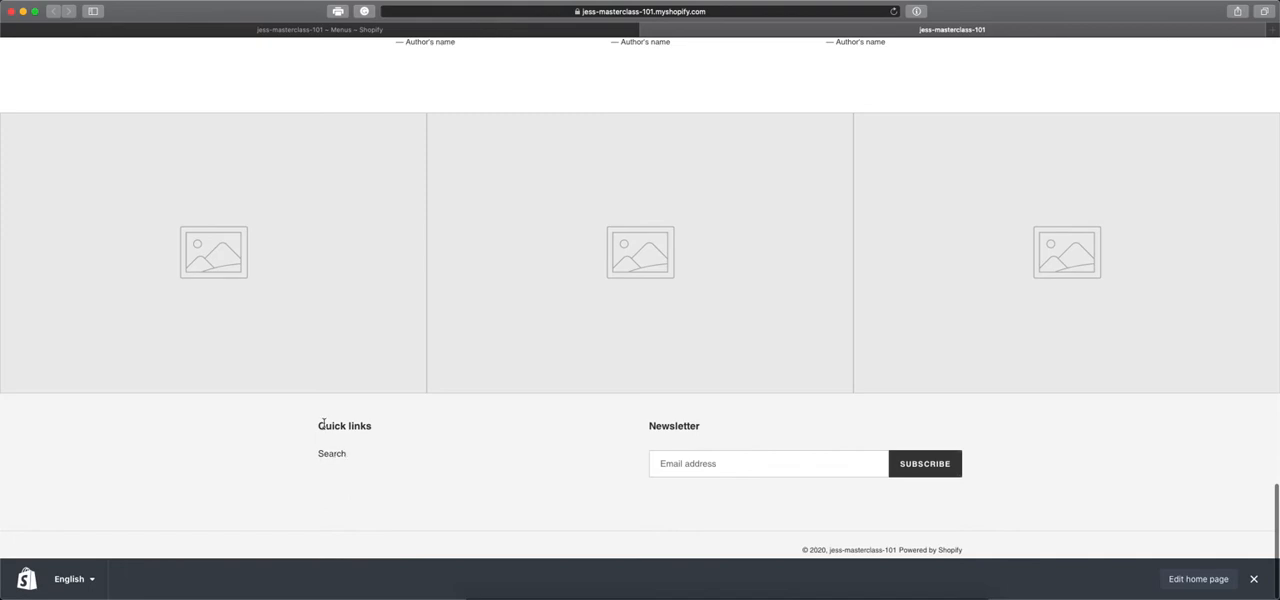
left_click(503, 31)
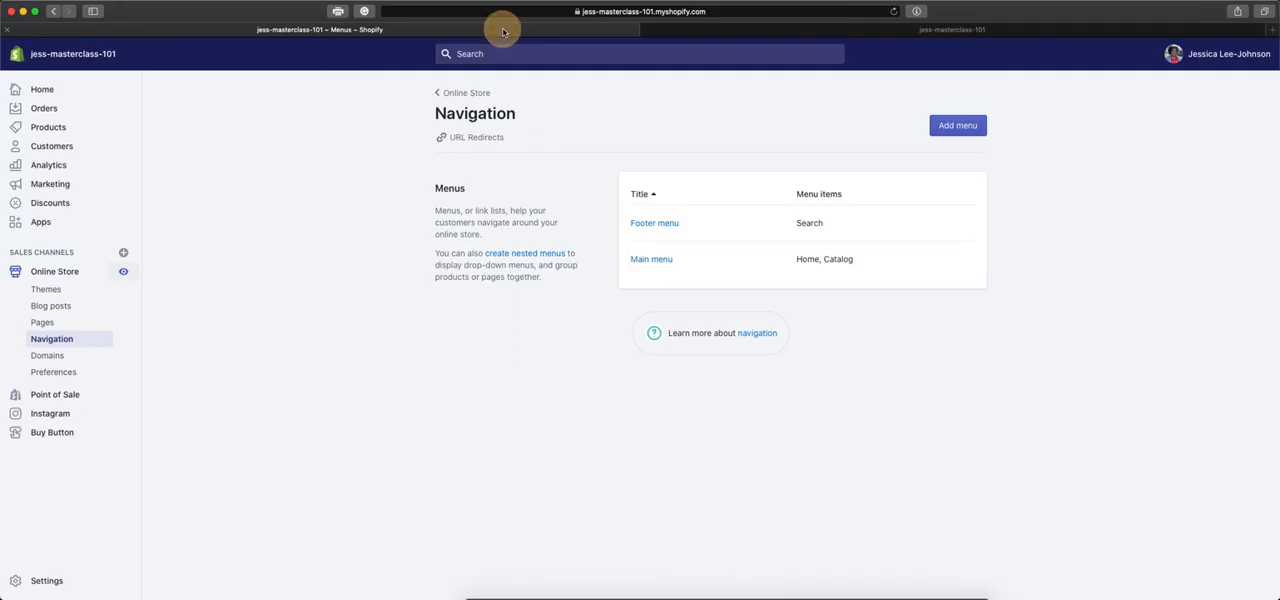
Open the Main menu for editing and expand the Catalog item to show its nested items.
left_click(644, 265)
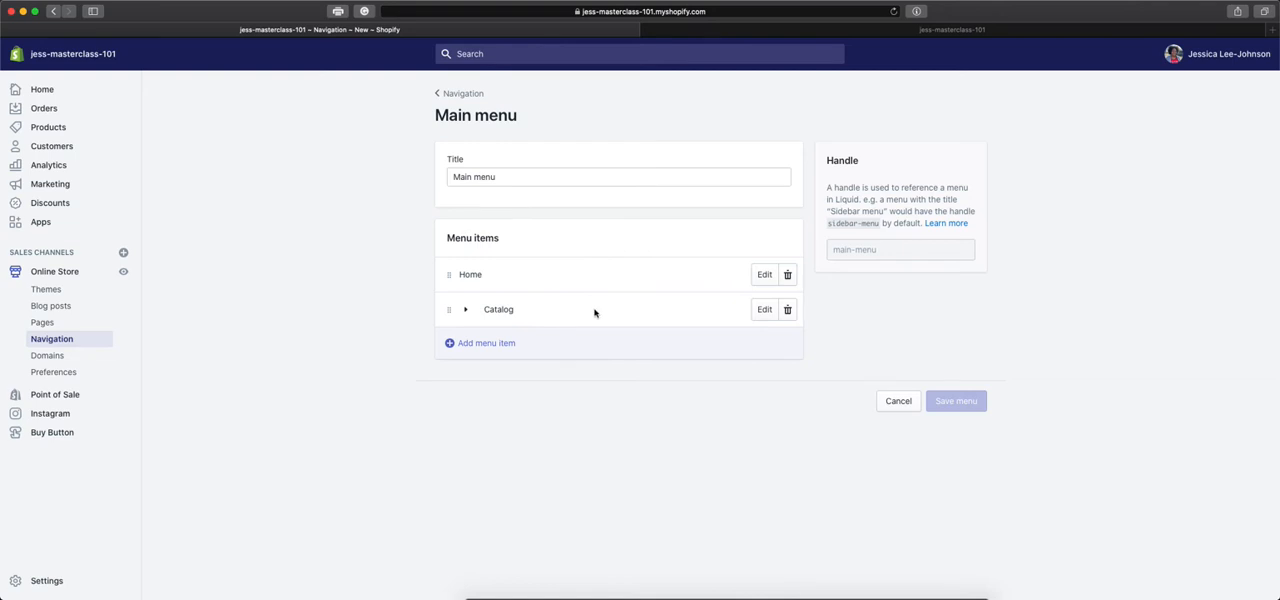
left_click_drag(496, 179, 443, 177)
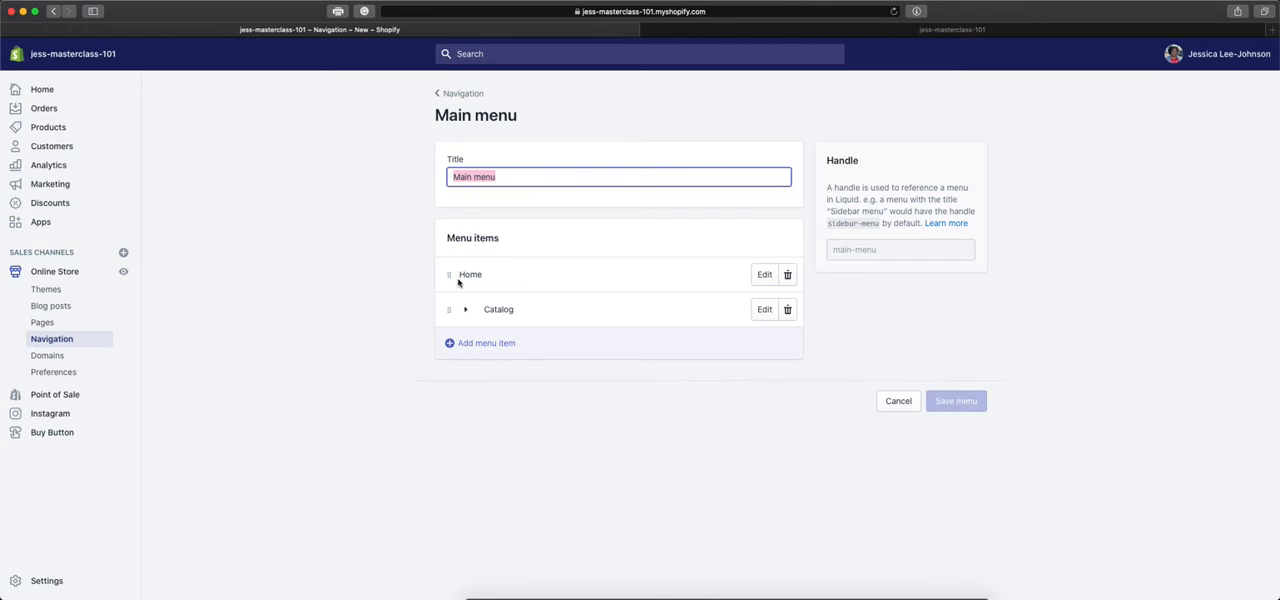
left_click(512, 335)
left_click(467, 311)
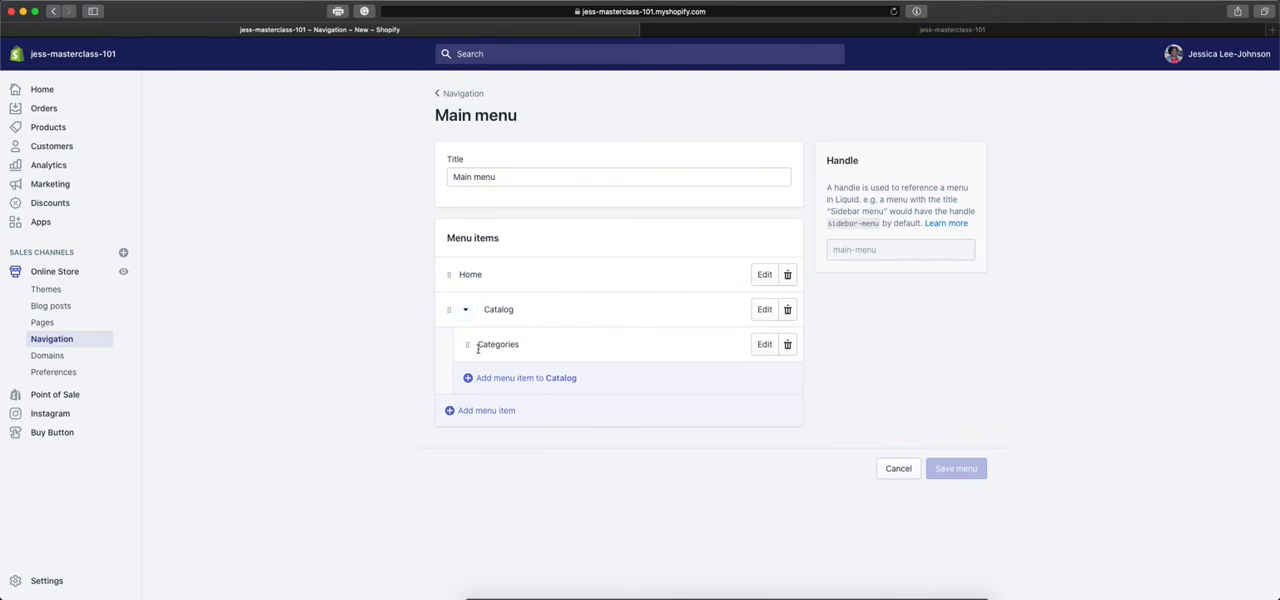
Check the Categories link under Catalog on the storefront, go back to the home page, and return to the Main menu editor.
left_click(948, 30)
scroll(697, 97, "up", 20)
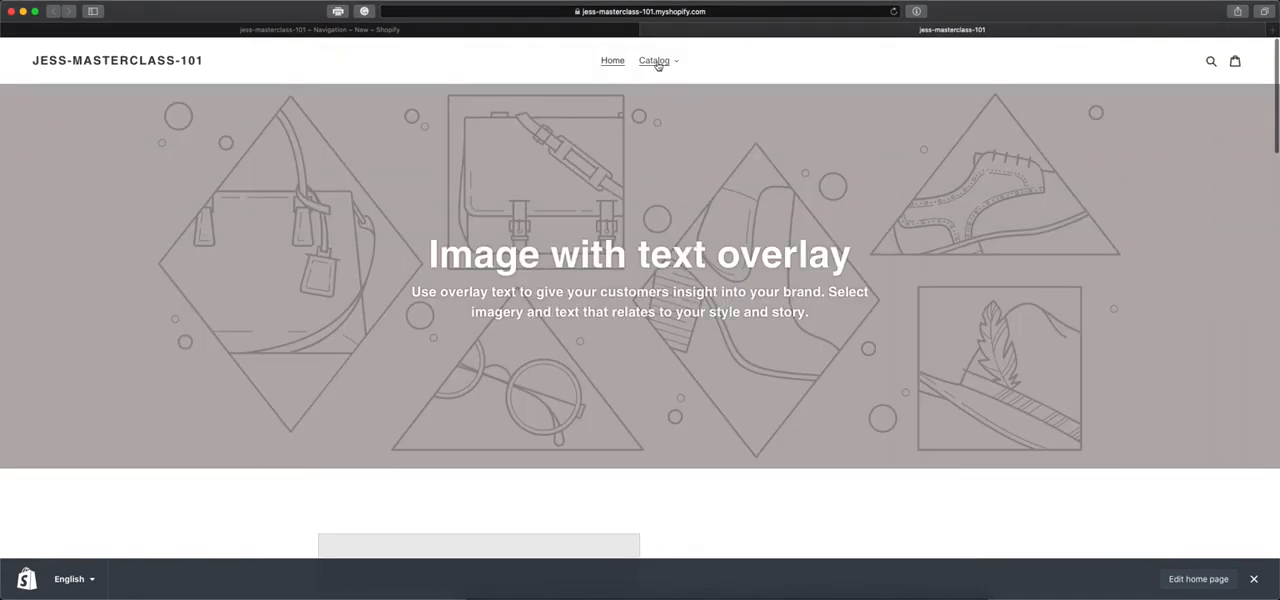
left_click(656, 62)
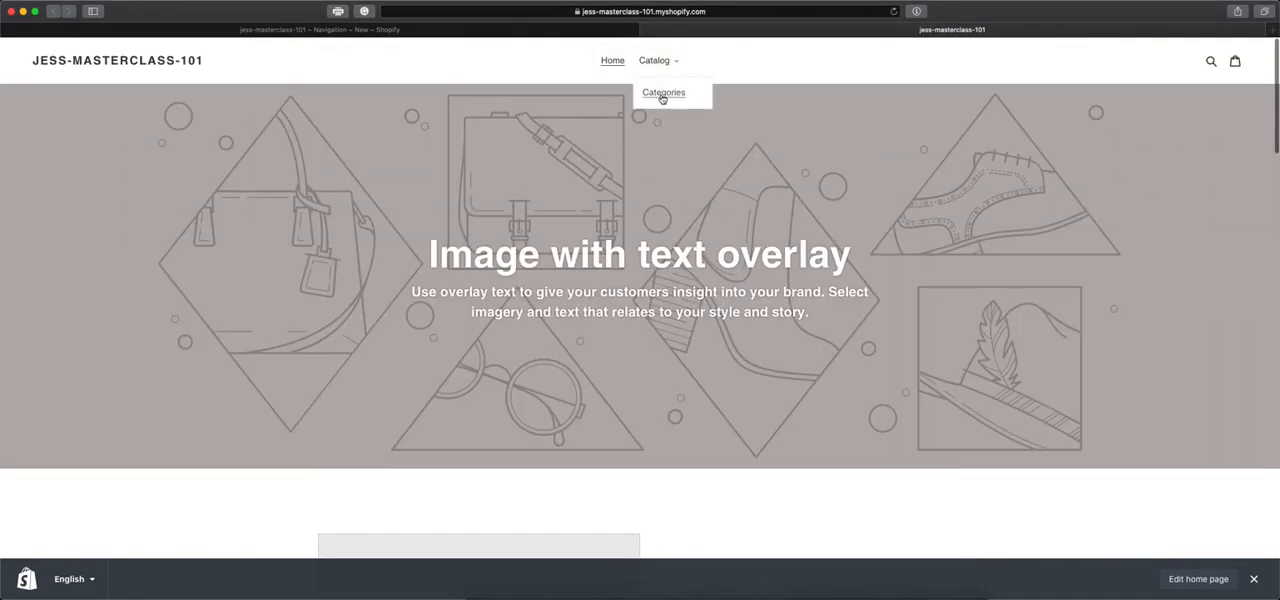
left_click(651, 98)
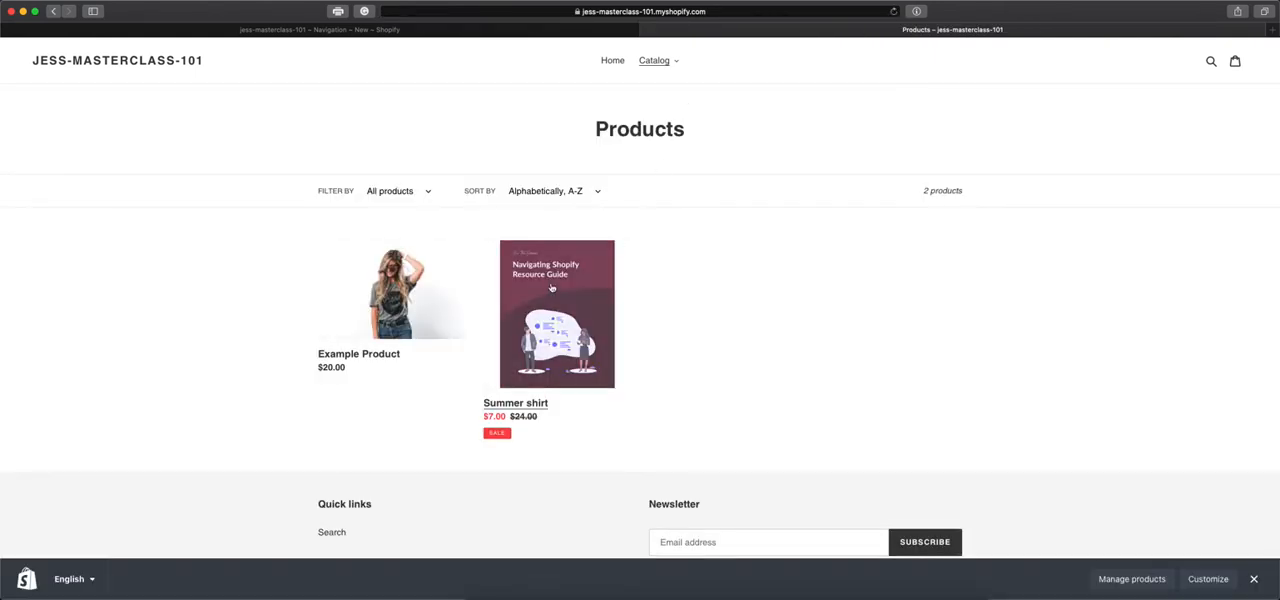
left_click(612, 61)
left_click(584, 30)
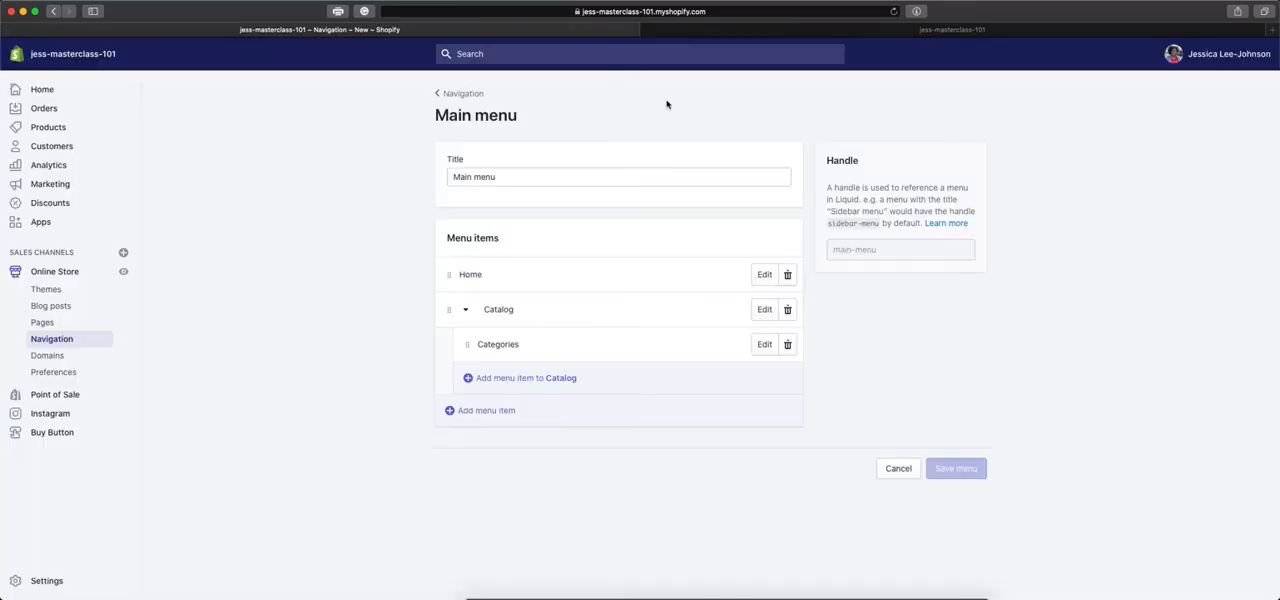
Add a Contact Us item linked to the Contact Us page to the Main menu and save the menu.
left_click(487, 411)
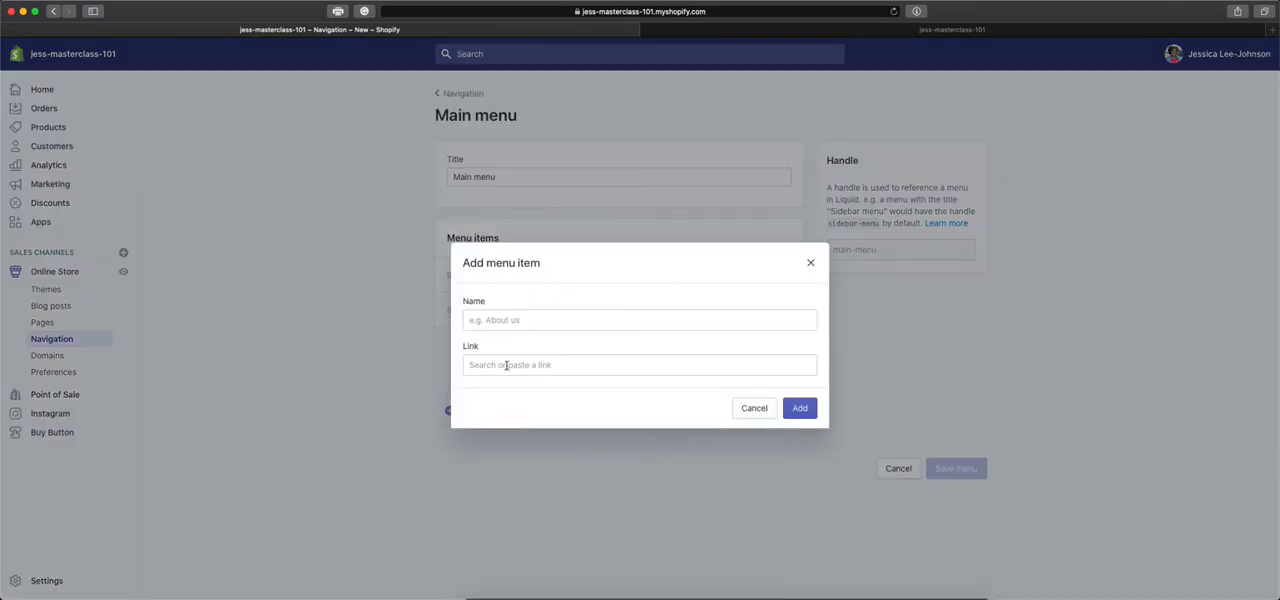
left_click(507, 365)
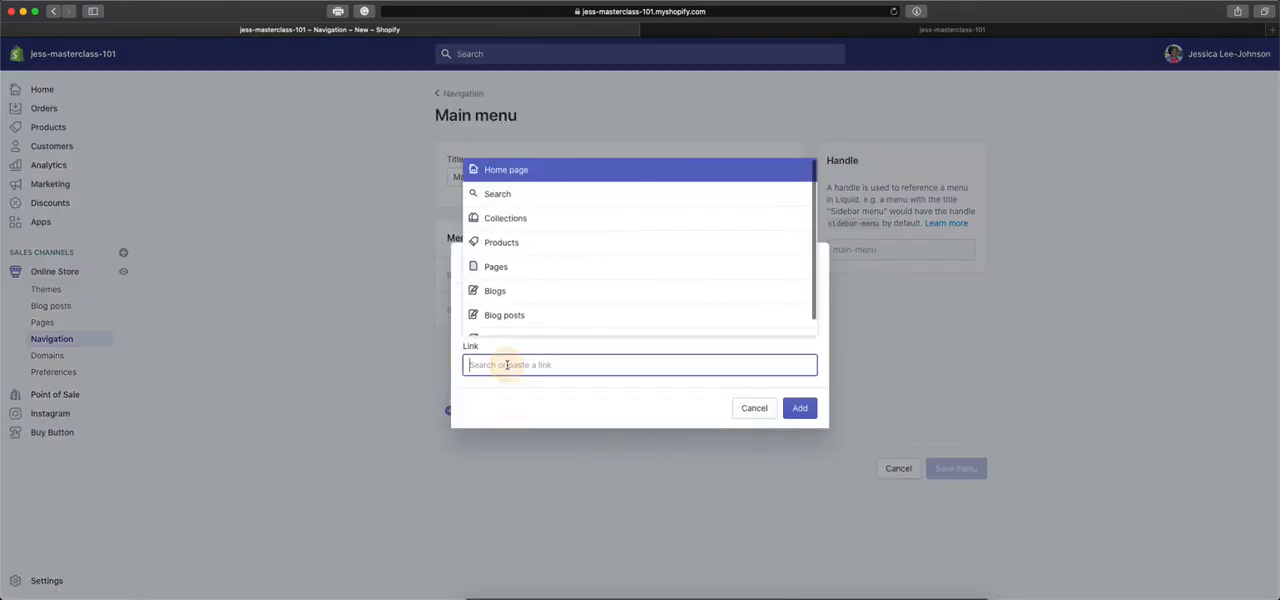
left_click(536, 266)
left_click(536, 330)
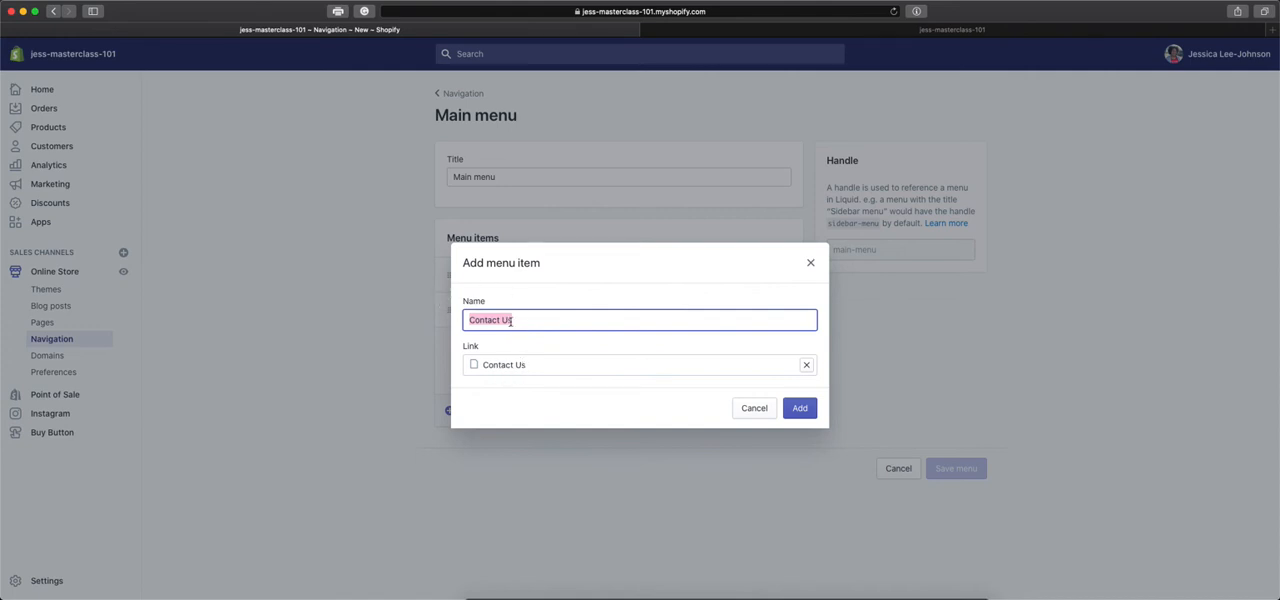
left_click(800, 409)
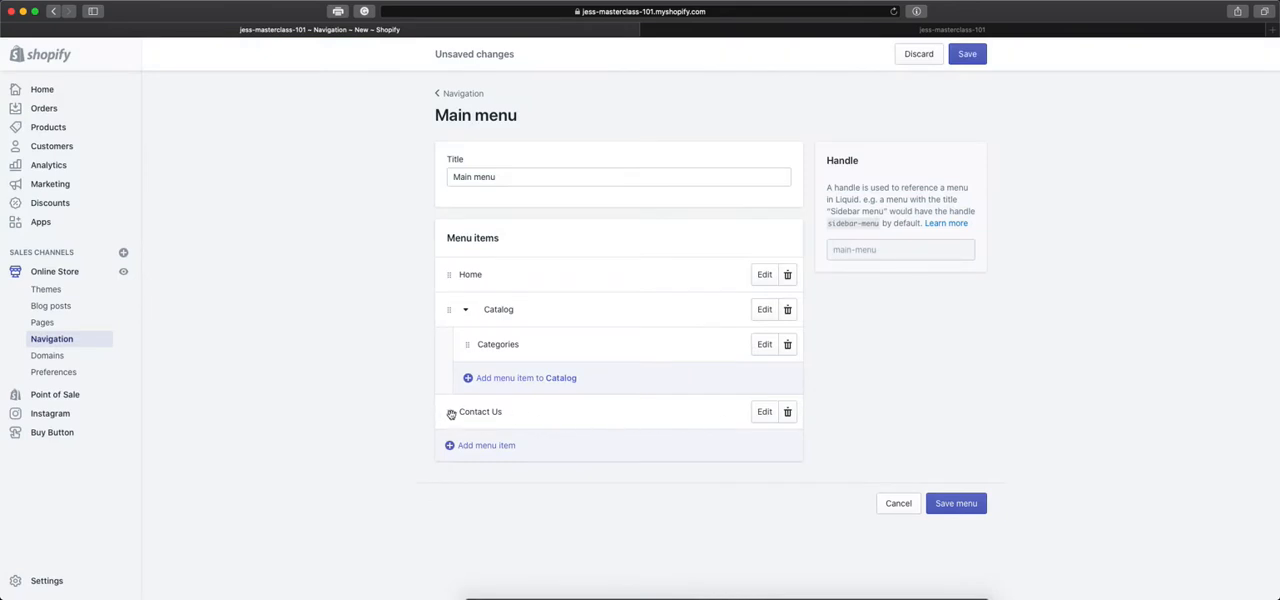
left_click(963, 57)
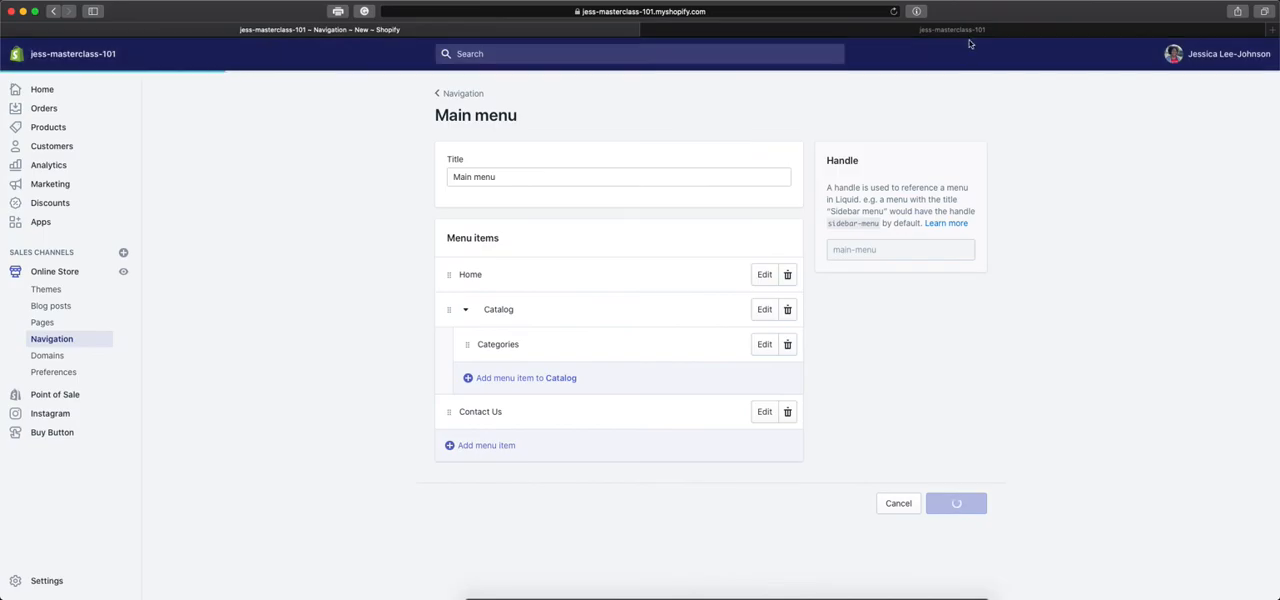
Reload the storefront, check the Contact Us link in the header, and return to the Main menu editor.
left_click(970, 30)
left_click(895, 11)
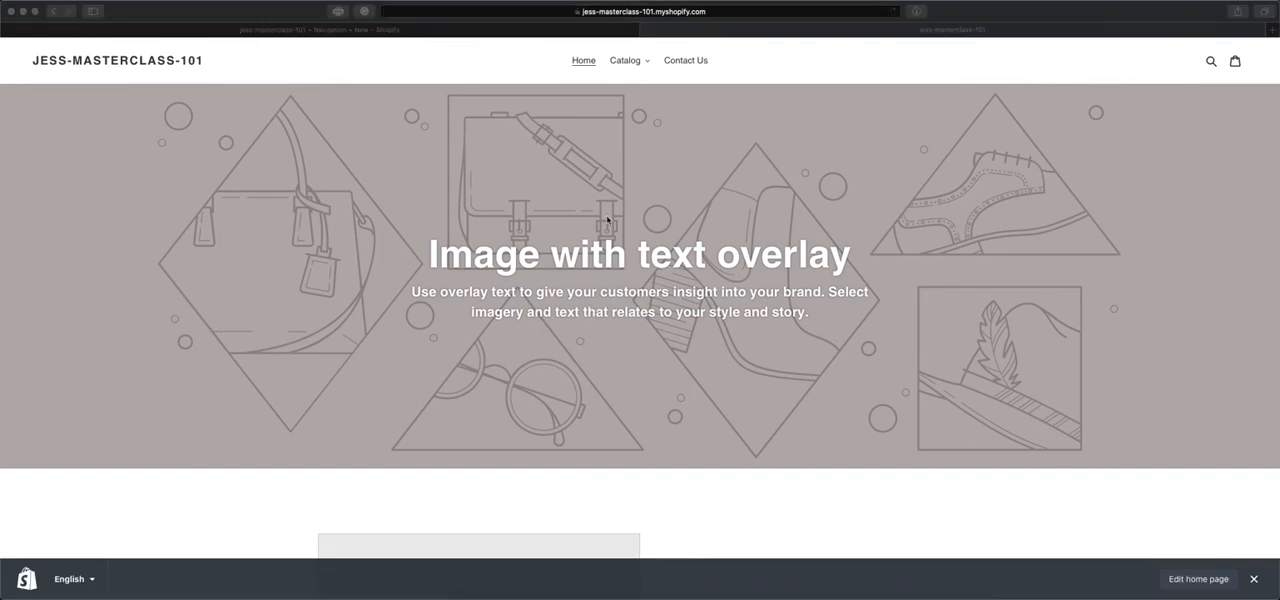
left_click(694, 66)
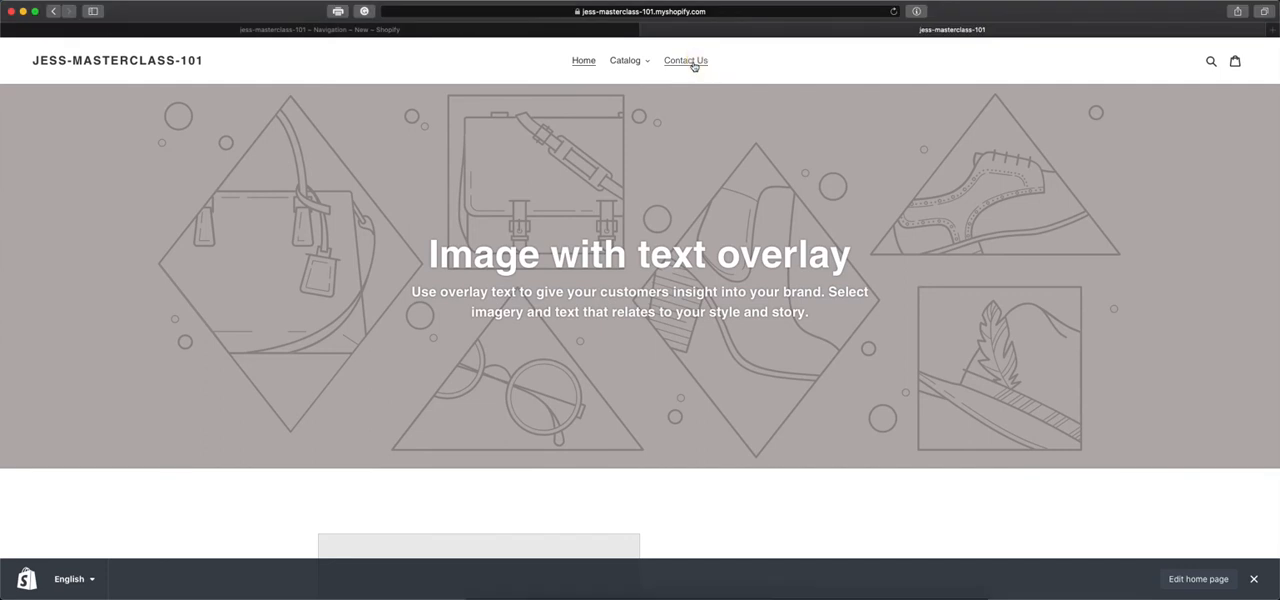
left_click(694, 66)
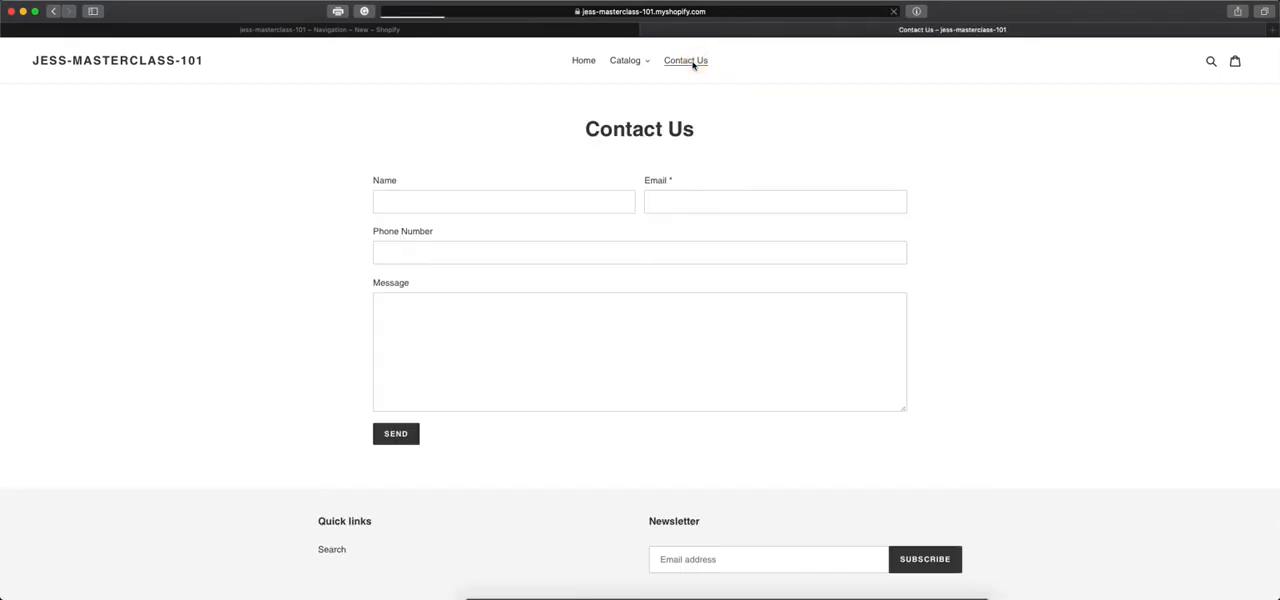
left_click(585, 60)
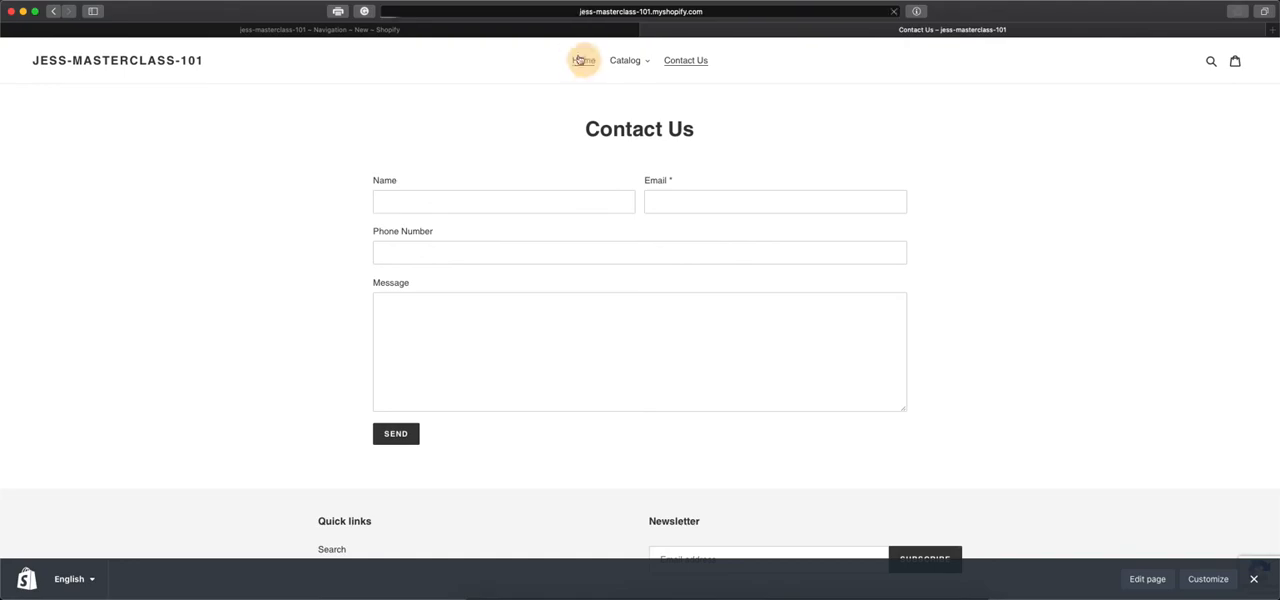
left_click(555, 29)
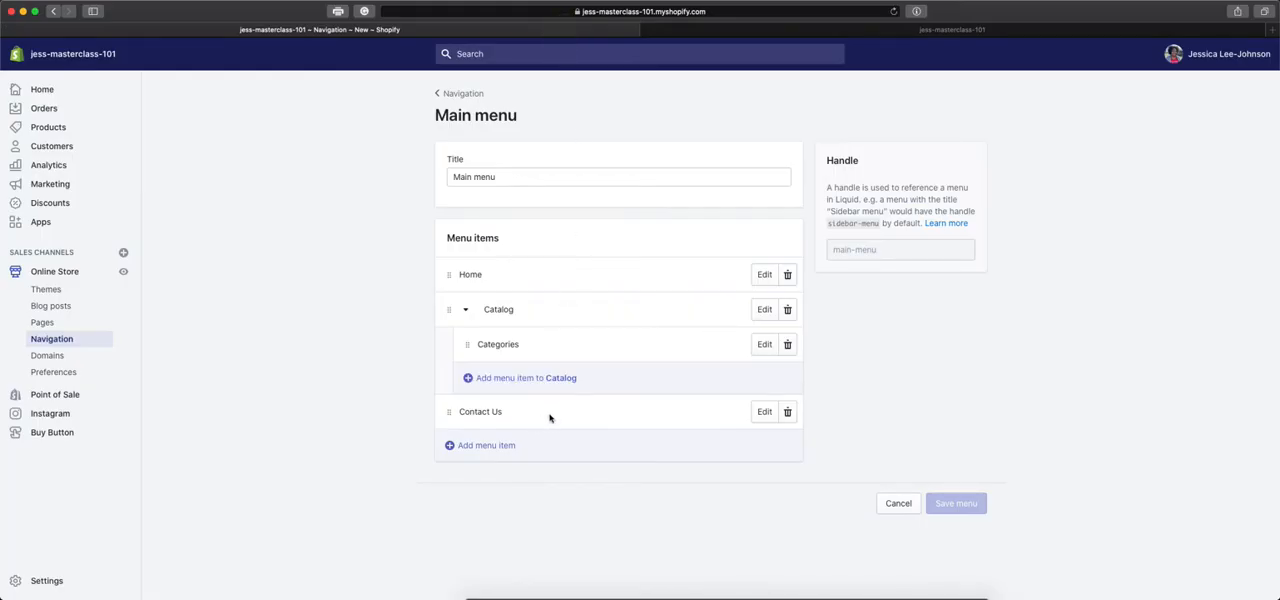
left_click(495, 449)
left_click(511, 367)
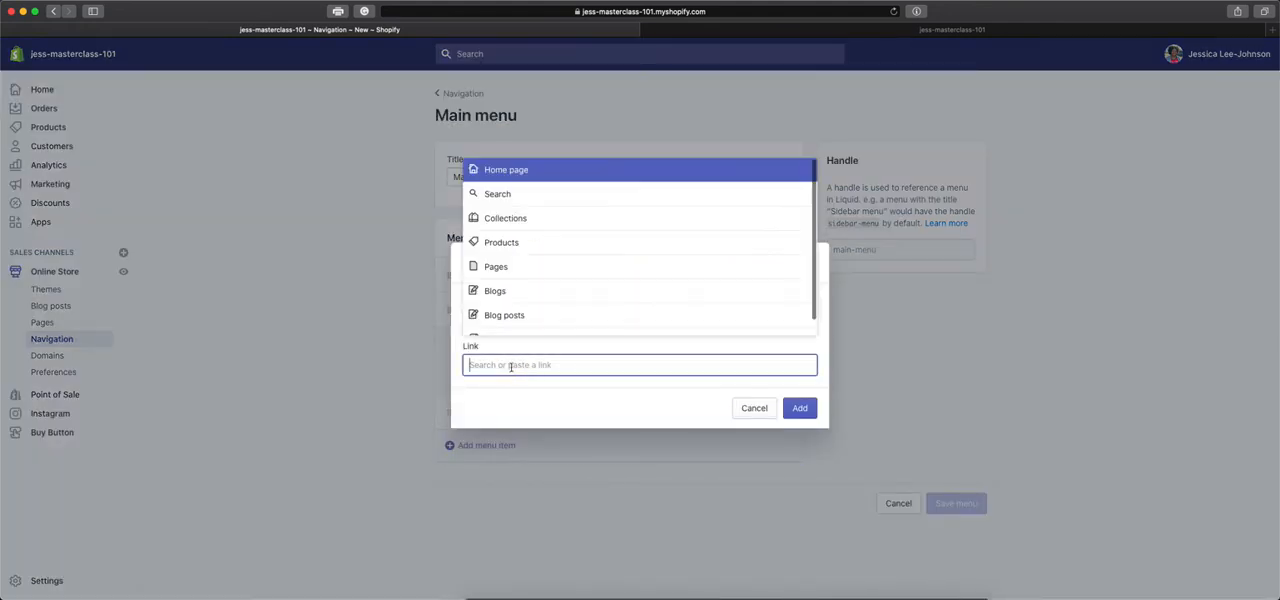
left_click(558, 216)
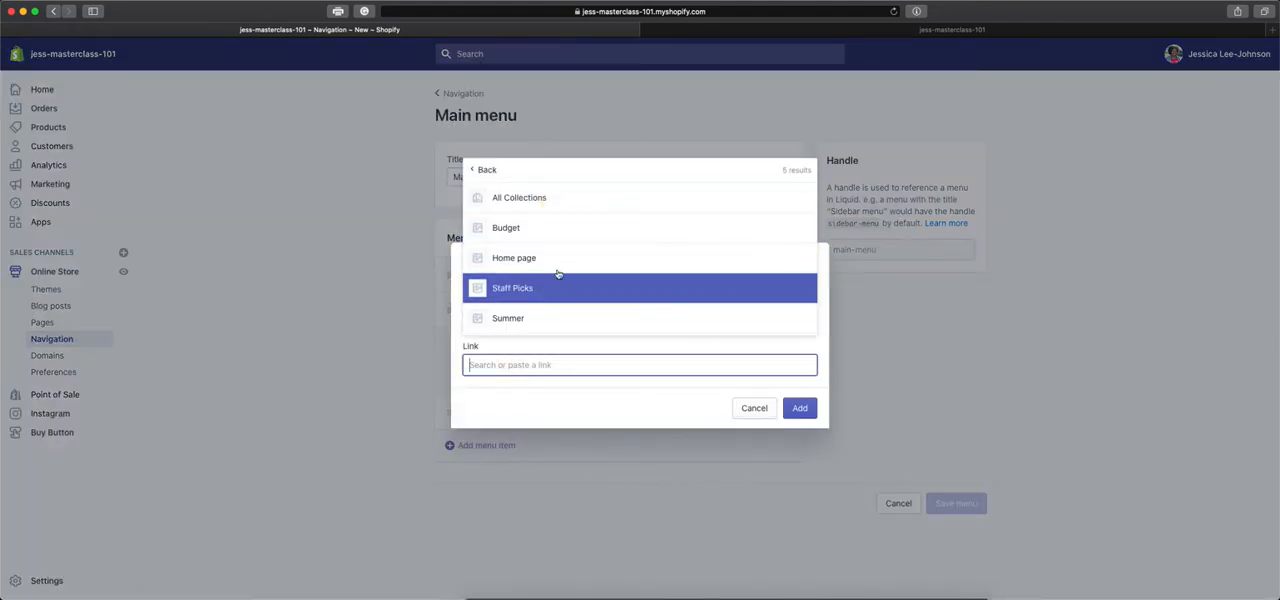
scroll(560, 265, "down", 1)
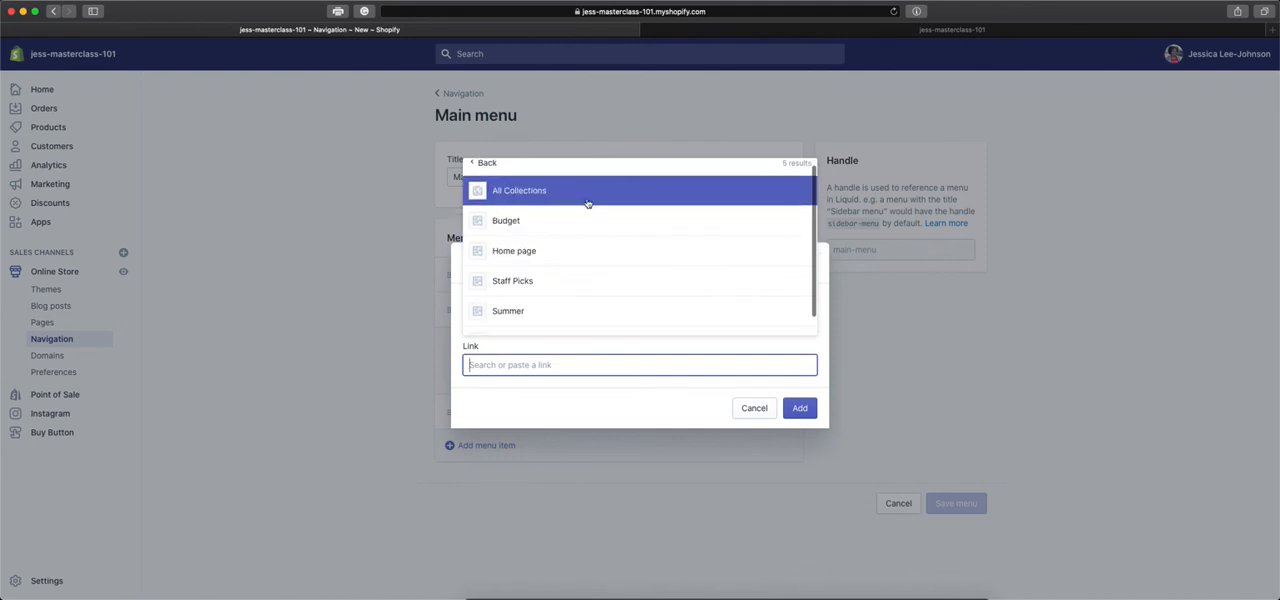
scroll(603, 287, "down", 2)
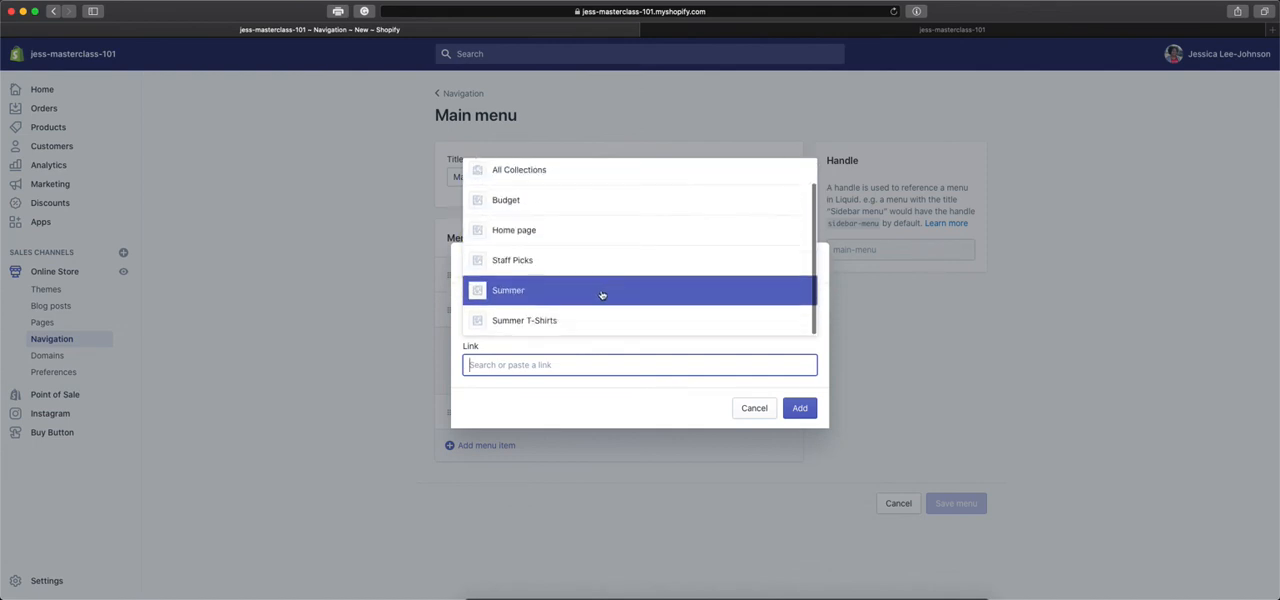
left_click(755, 408)
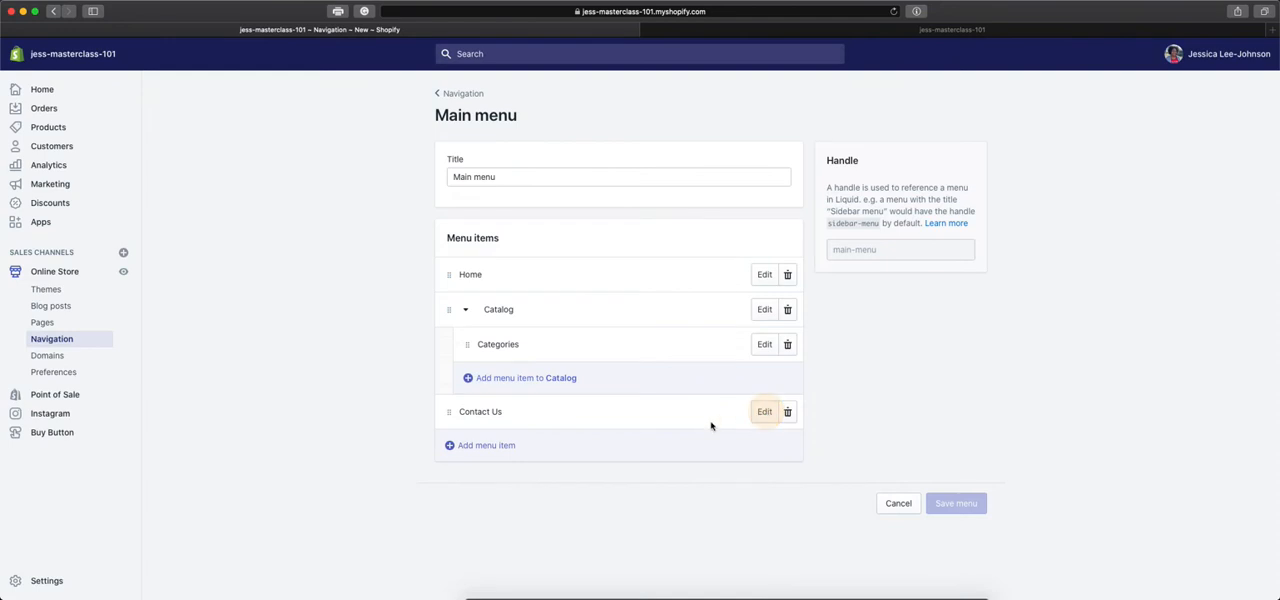
Add a top-level News item linked to the News blog to the Main menu.
left_click(580, 434)
left_click(572, 365)
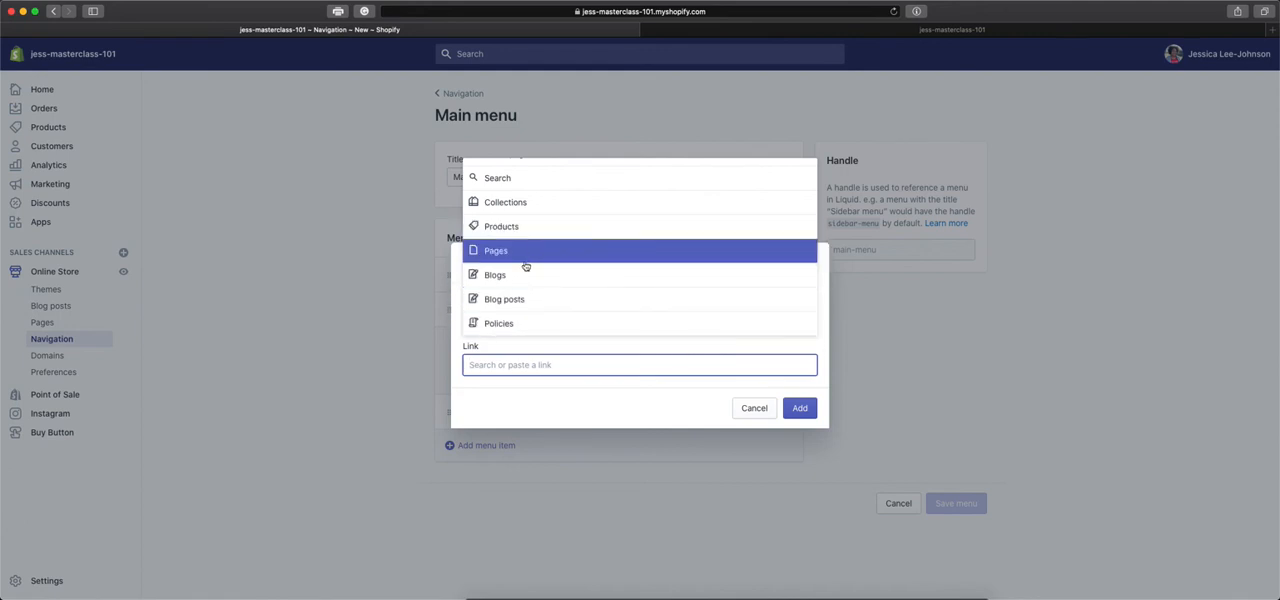
left_click(524, 276)
left_click(564, 323)
left_click(504, 319)
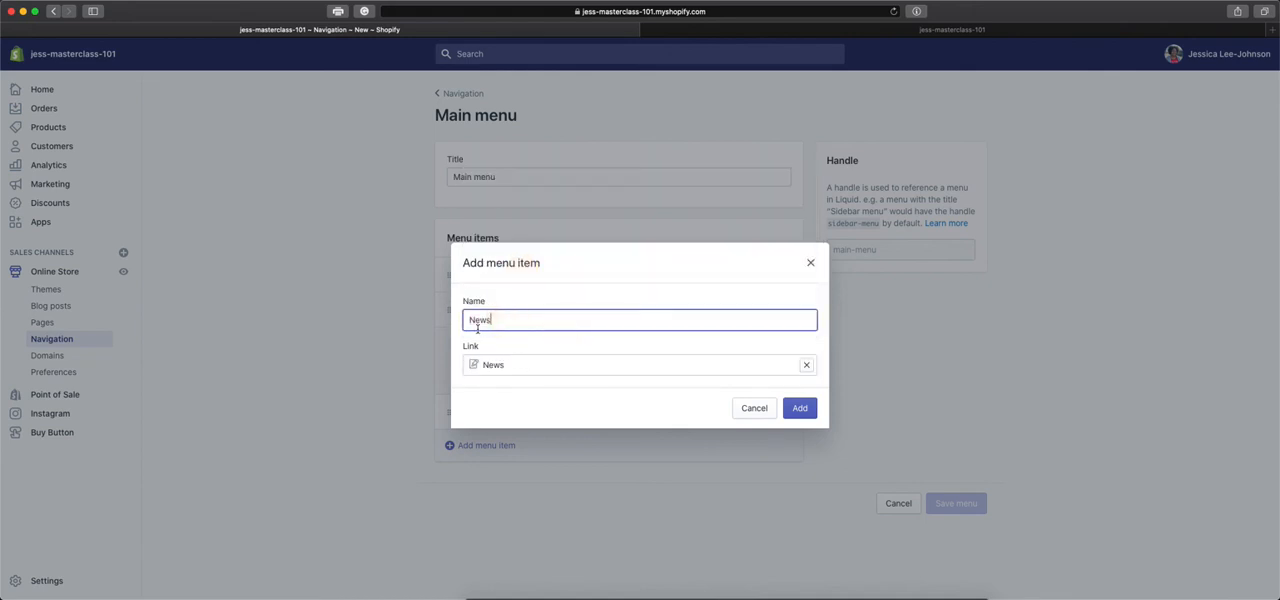
left_click_drag(489, 322, 466, 320)
left_click(800, 408)
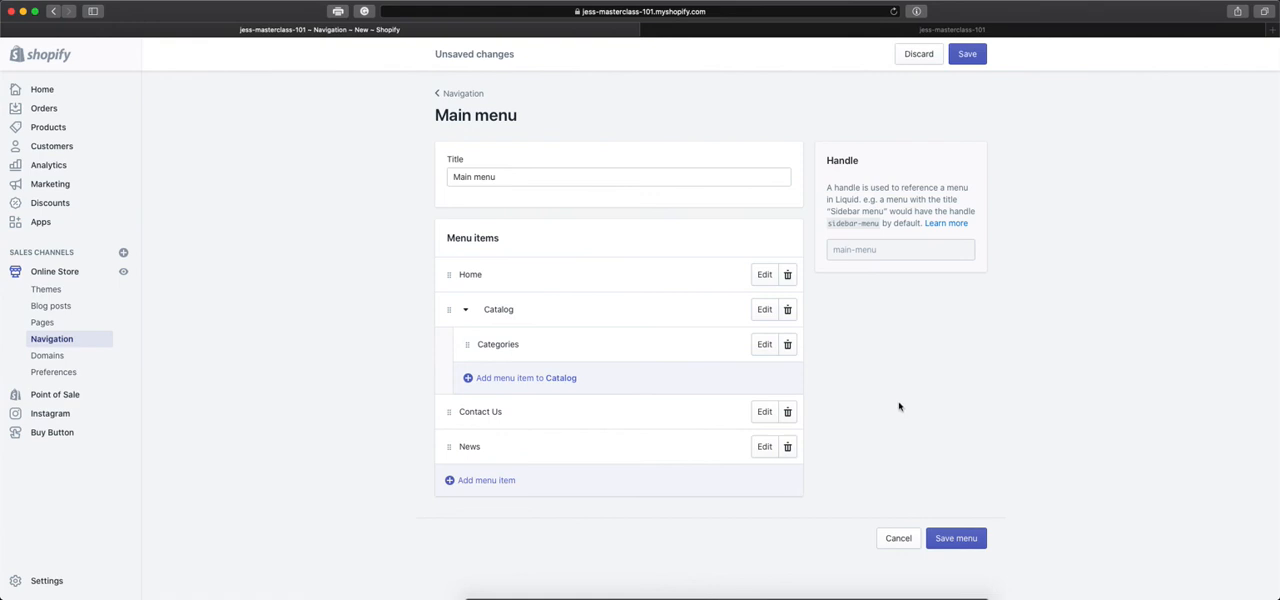
Add a Summer shirt item linked to the Summer shirt product and nest it under News.
left_click(450, 490)
left_click(518, 366)
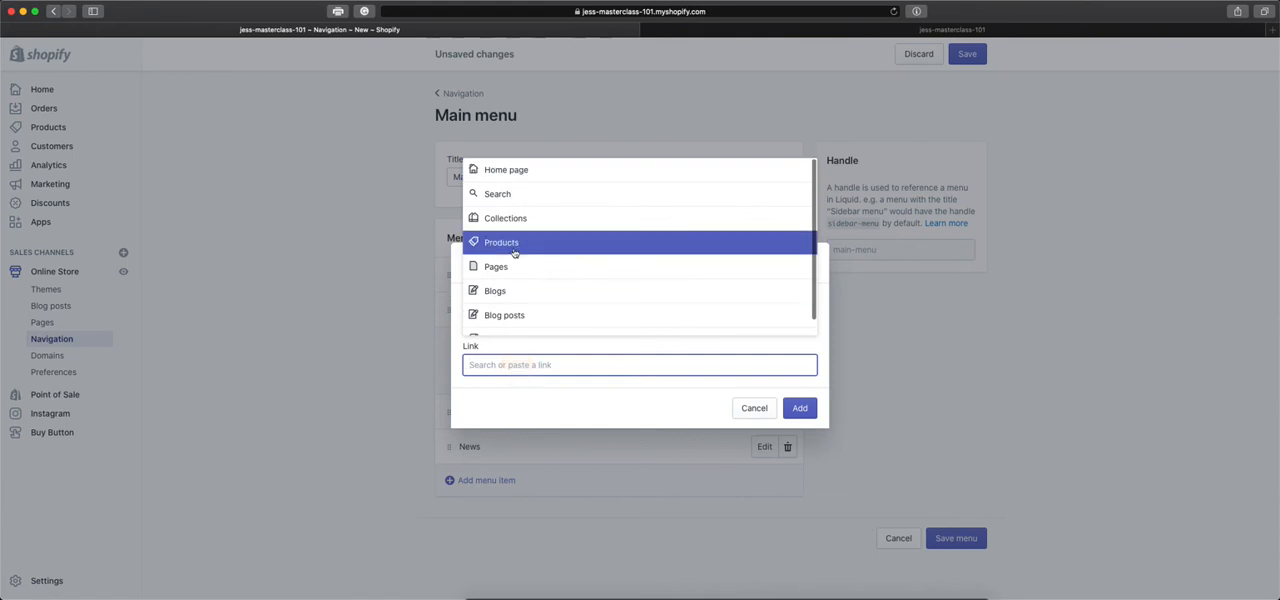
left_click(524, 242)
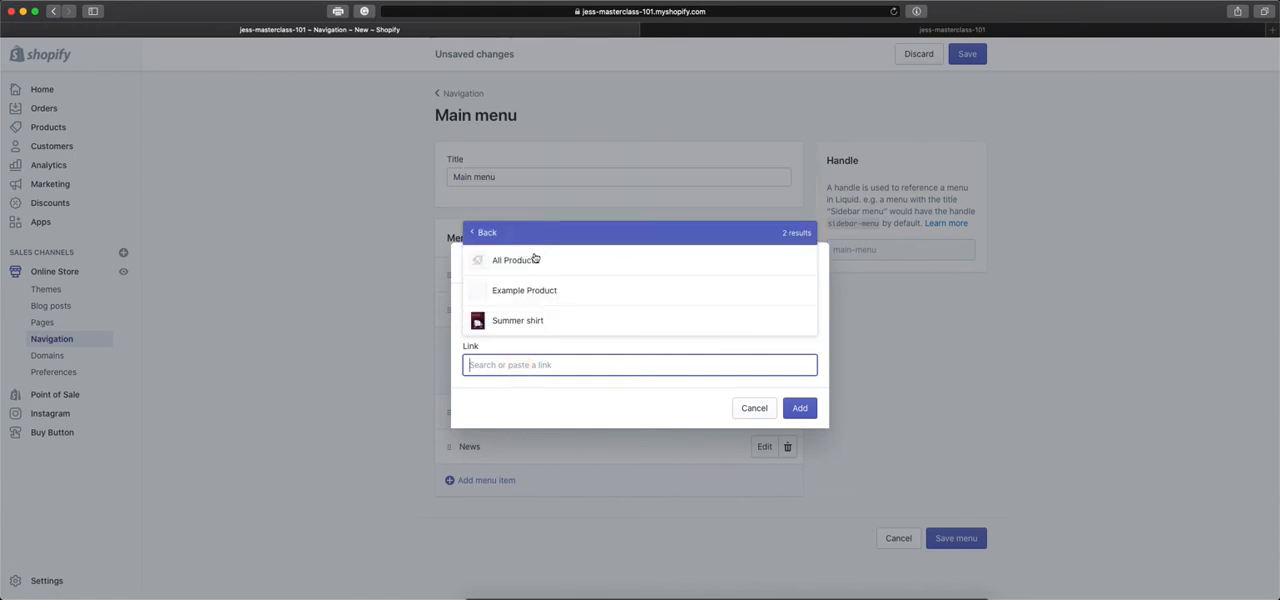
left_click(571, 314)
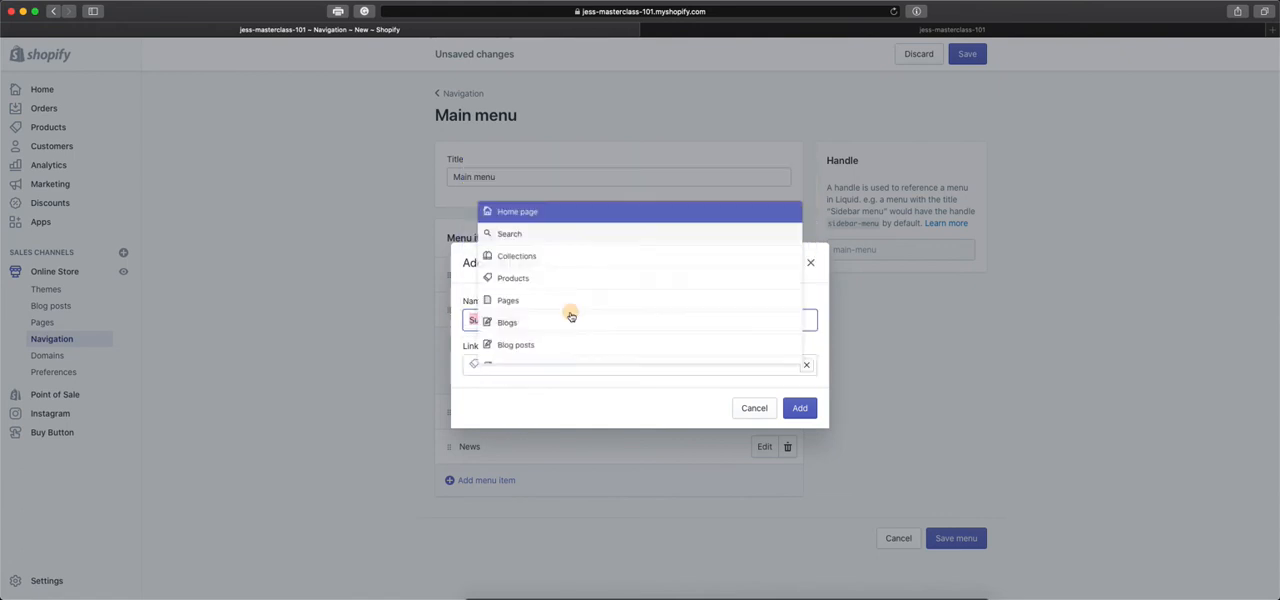
left_click(806, 411)
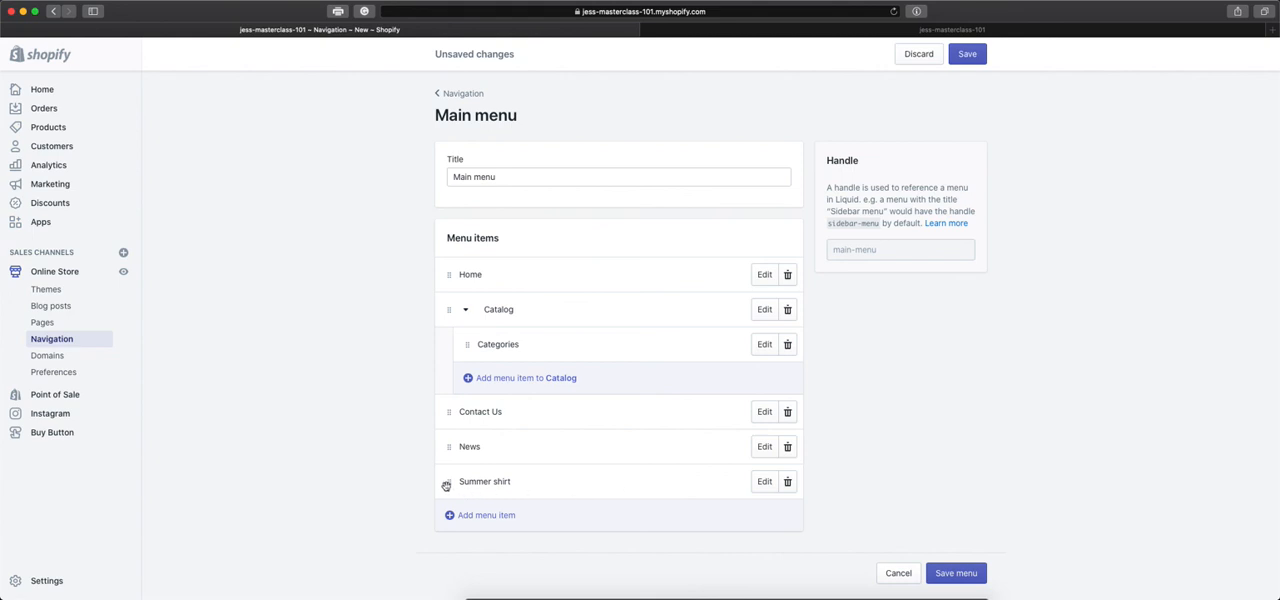
left_click_drag(447, 485, 474, 468)
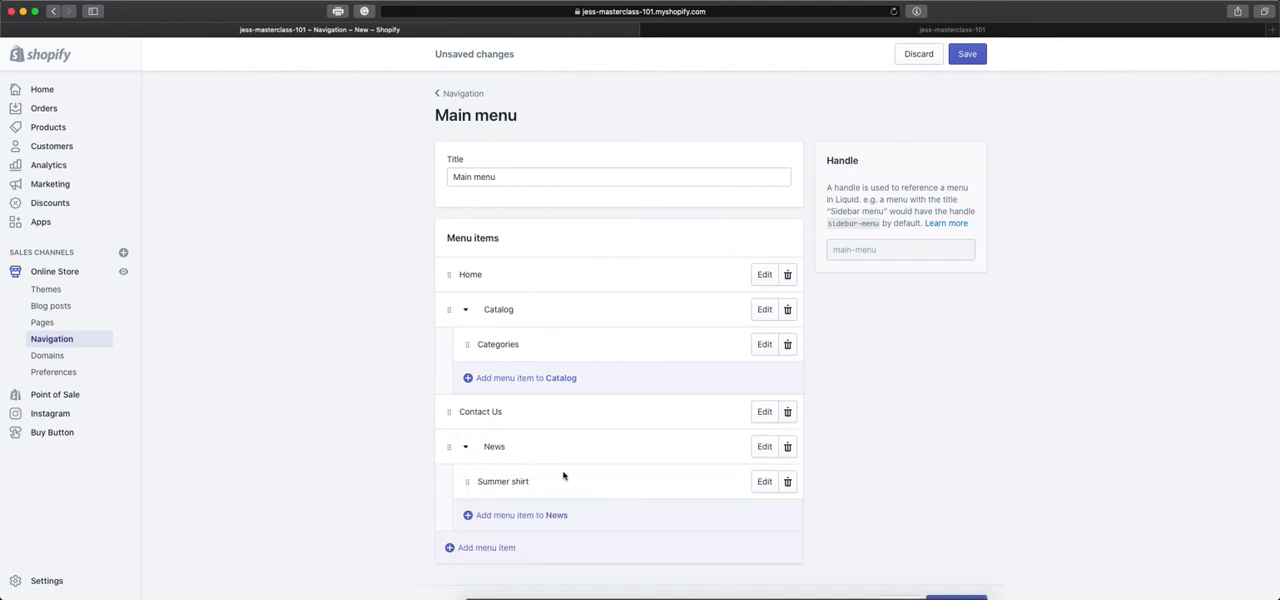
Add an Example Product item linked to the Example Product under News and save the Main menu.
left_click(478, 519)
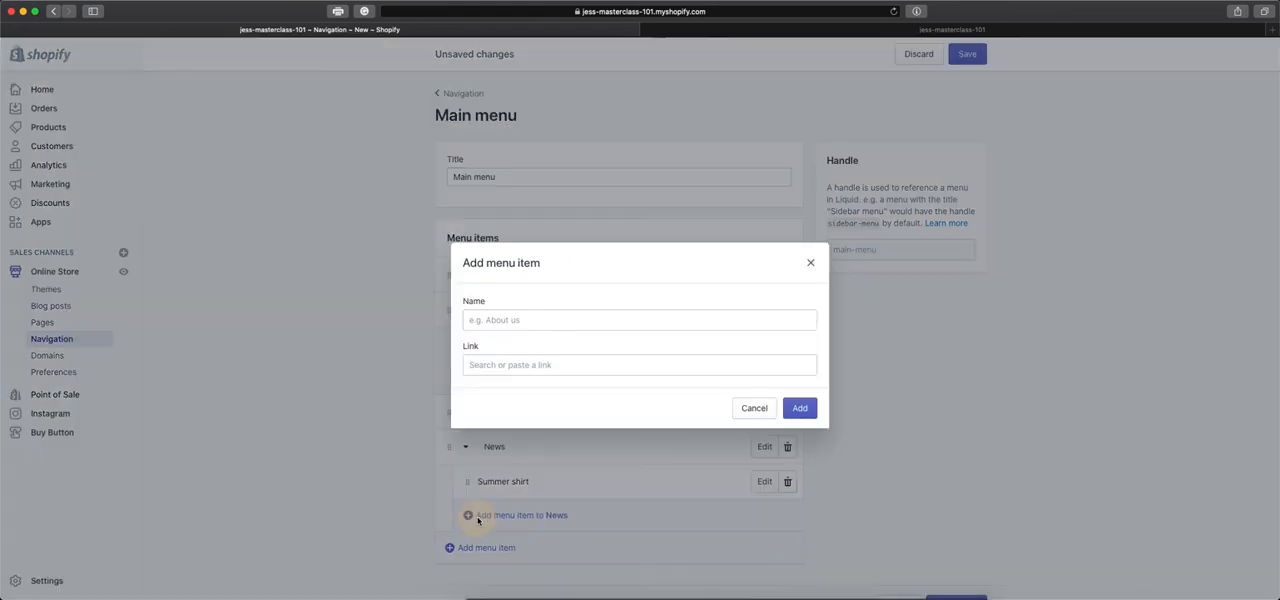
left_click(537, 366)
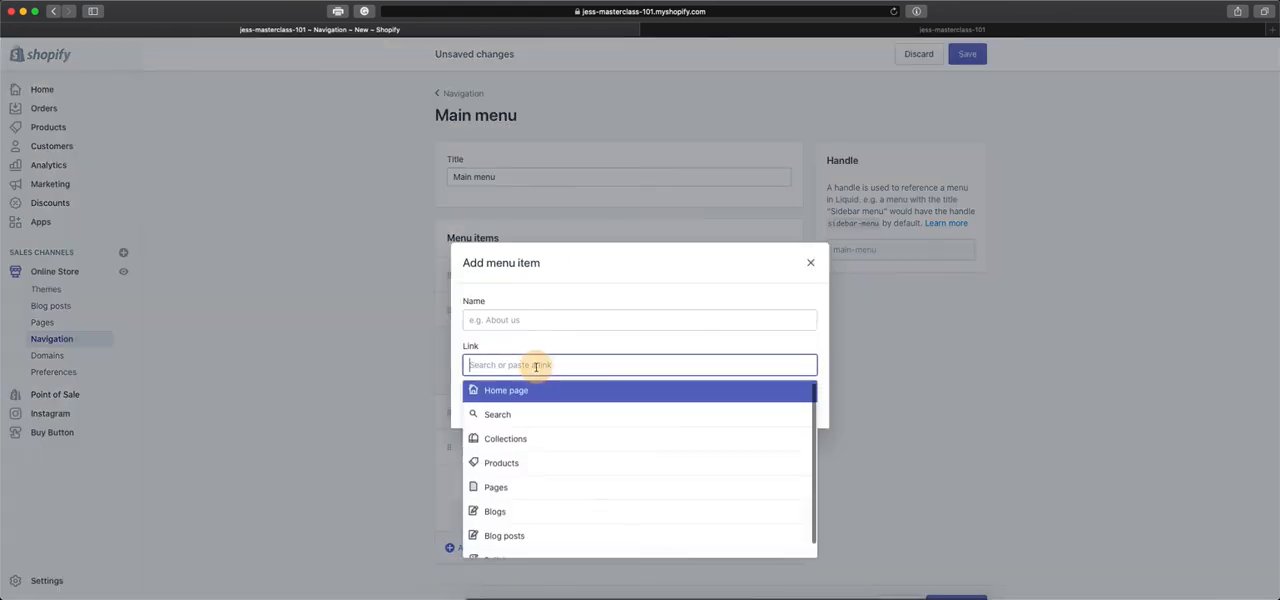
left_click(543, 472)
left_click(530, 443)
left_click(801, 411)
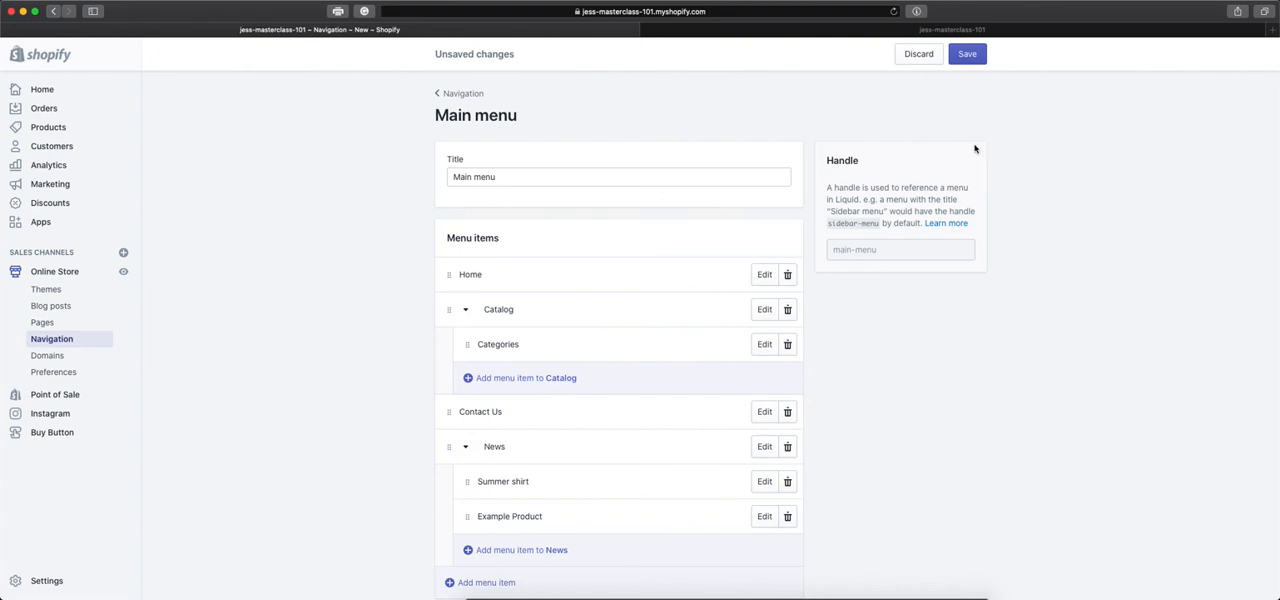
left_click(967, 54)
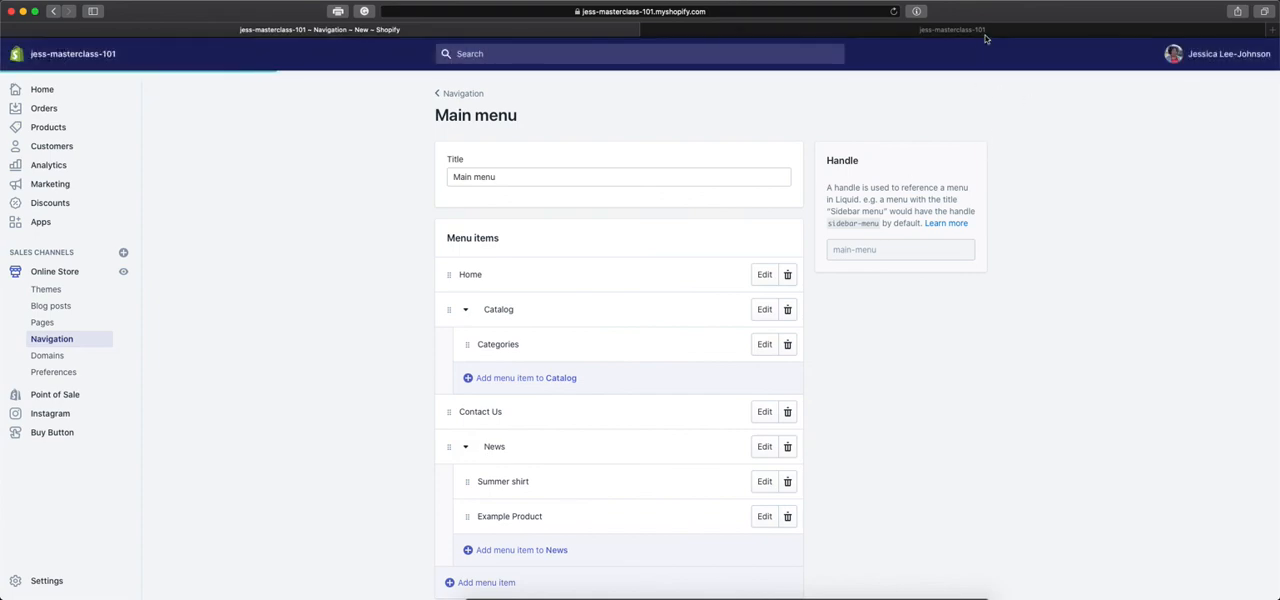
Reload the storefront, check the Catalog and News drop-downs in the header, and return to the Main menu editor.
left_click(985, 33)
left_click(899, 11)
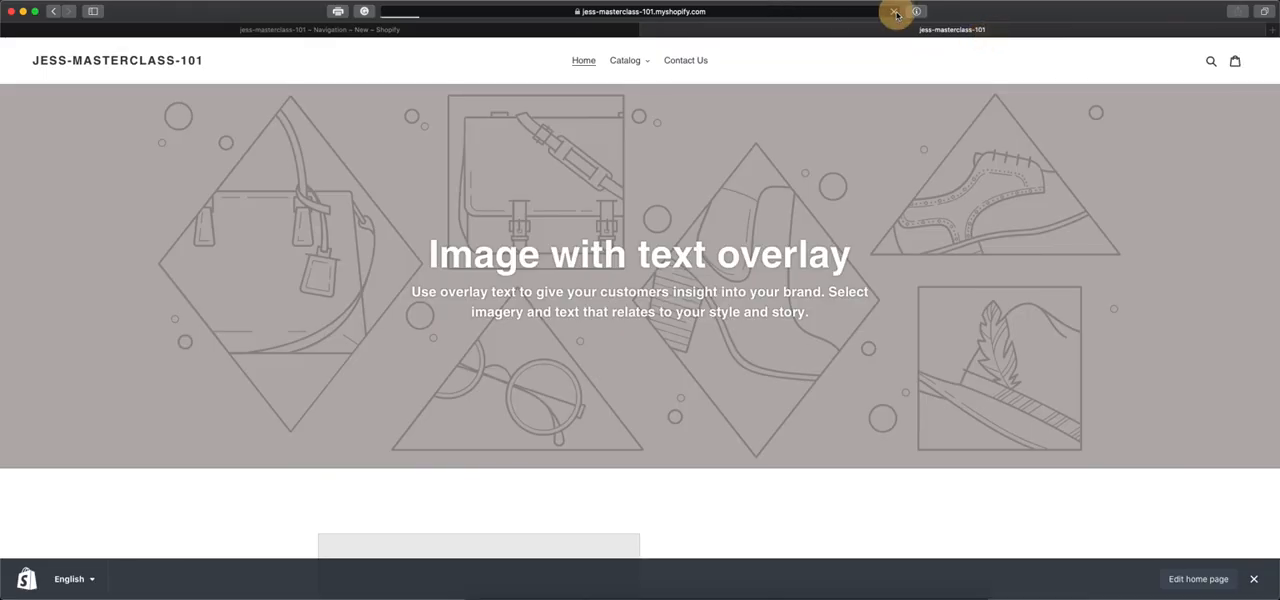
left_click(619, 66)
left_click(621, 65)
left_click(729, 64)
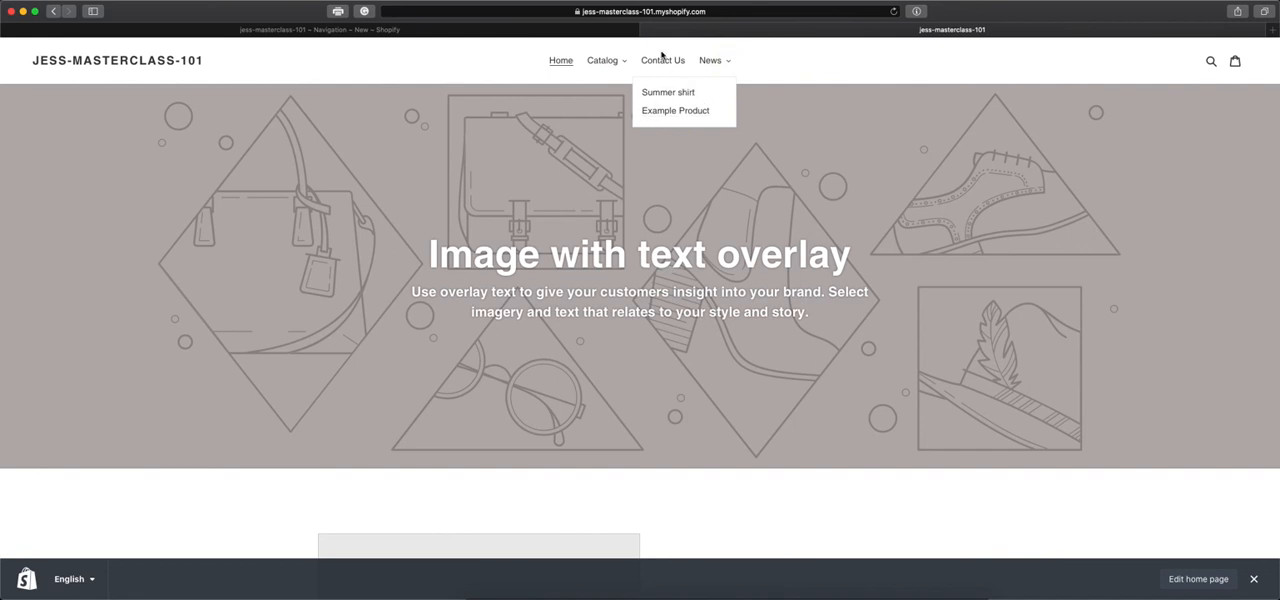
left_click(615, 33)
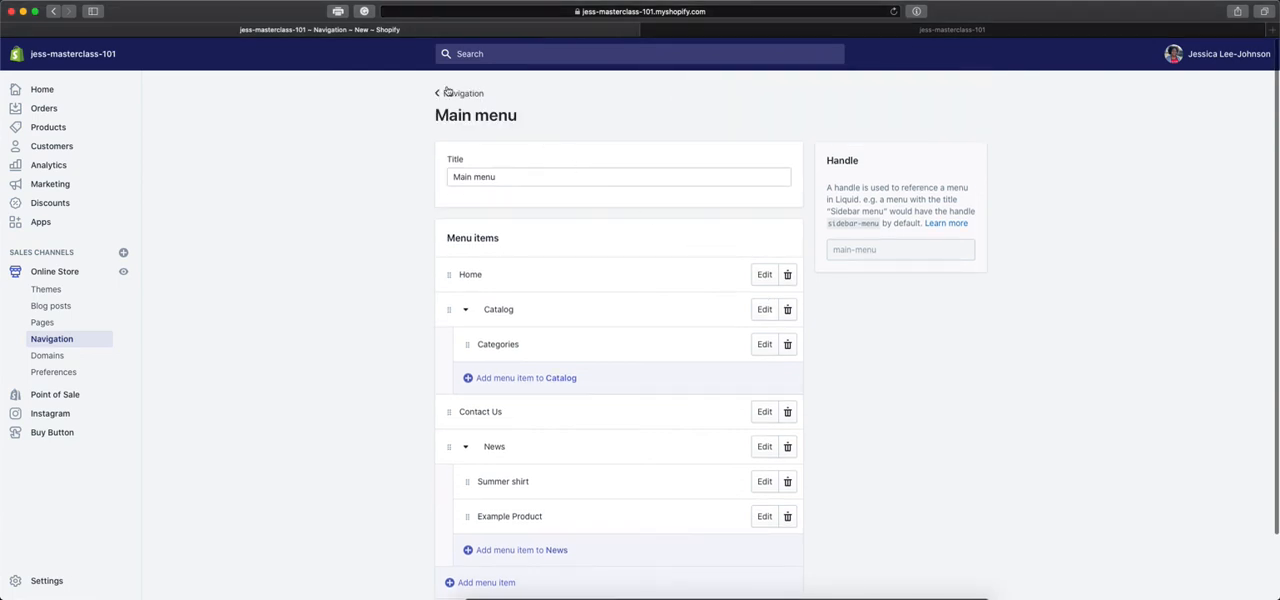
Look over the Footer menu and its blank new-item form, view the storefront home page, and return to the Navigation overview.
left_click(448, 92)
left_click(662, 229)
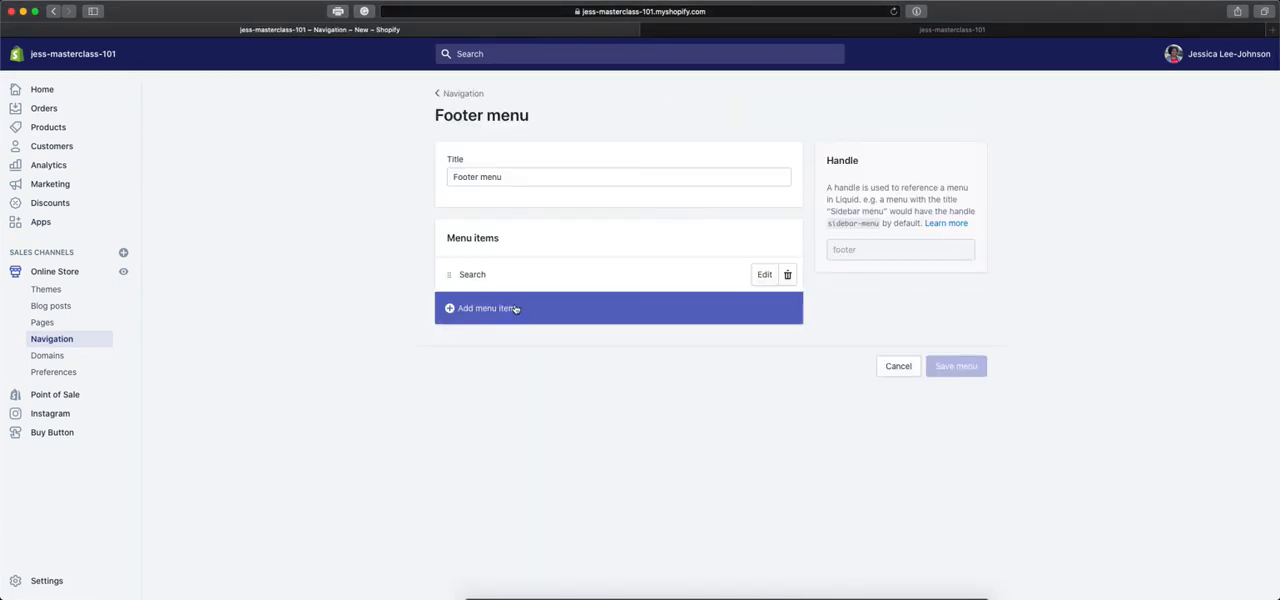
left_click(487, 311)
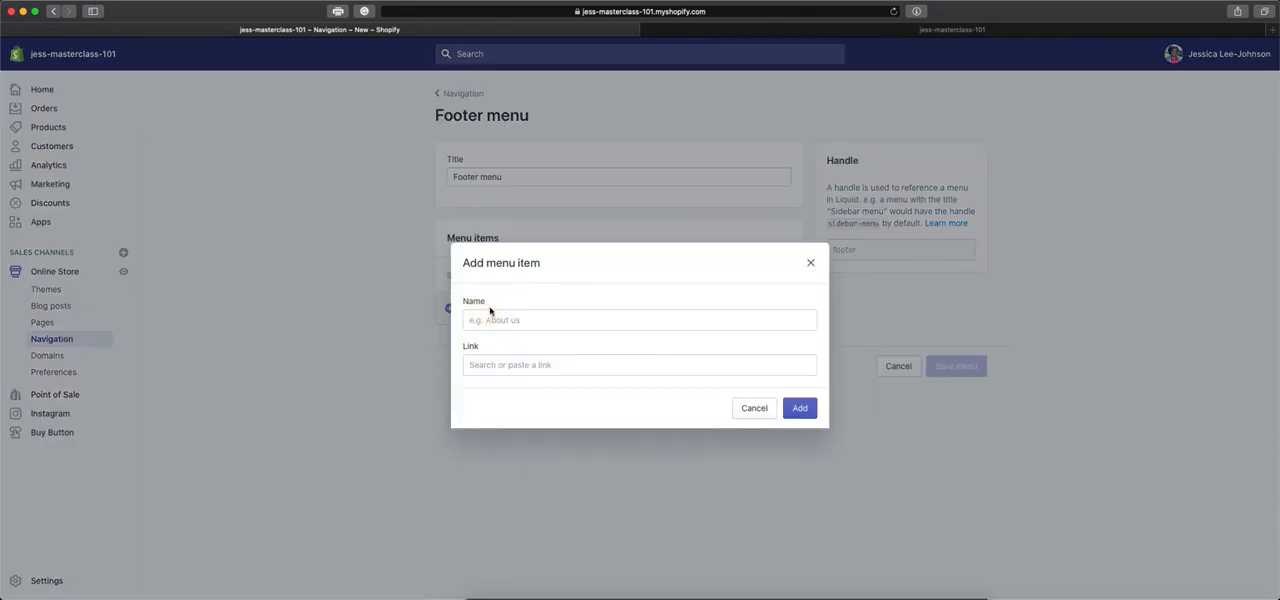
left_click(756, 408)
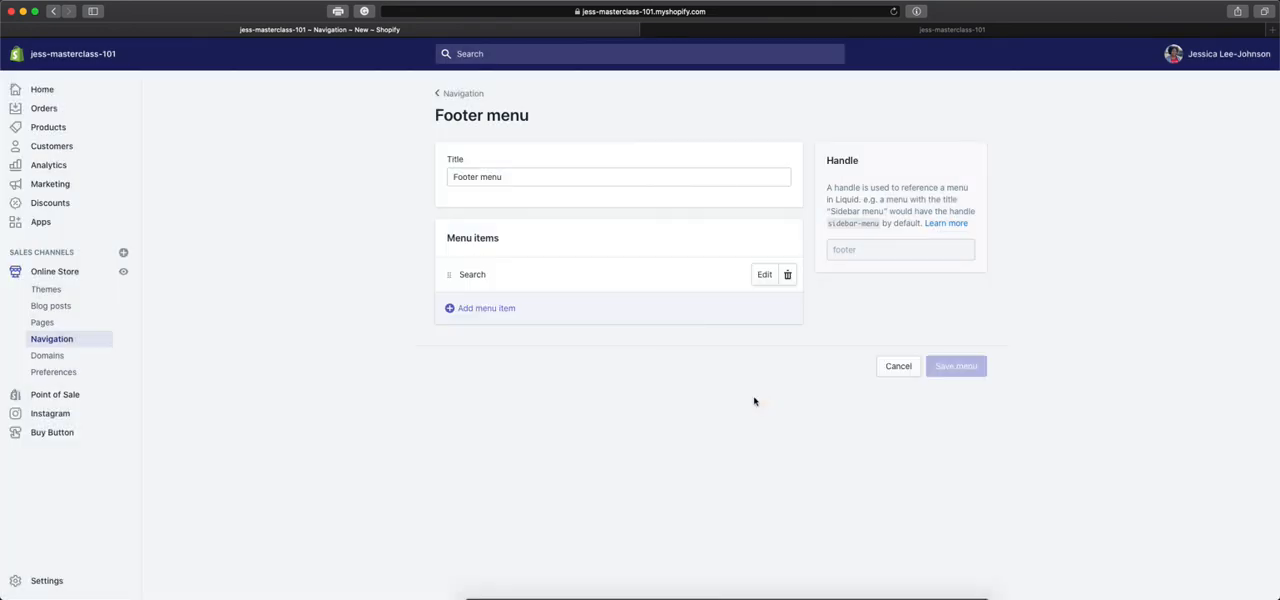
left_click(462, 93)
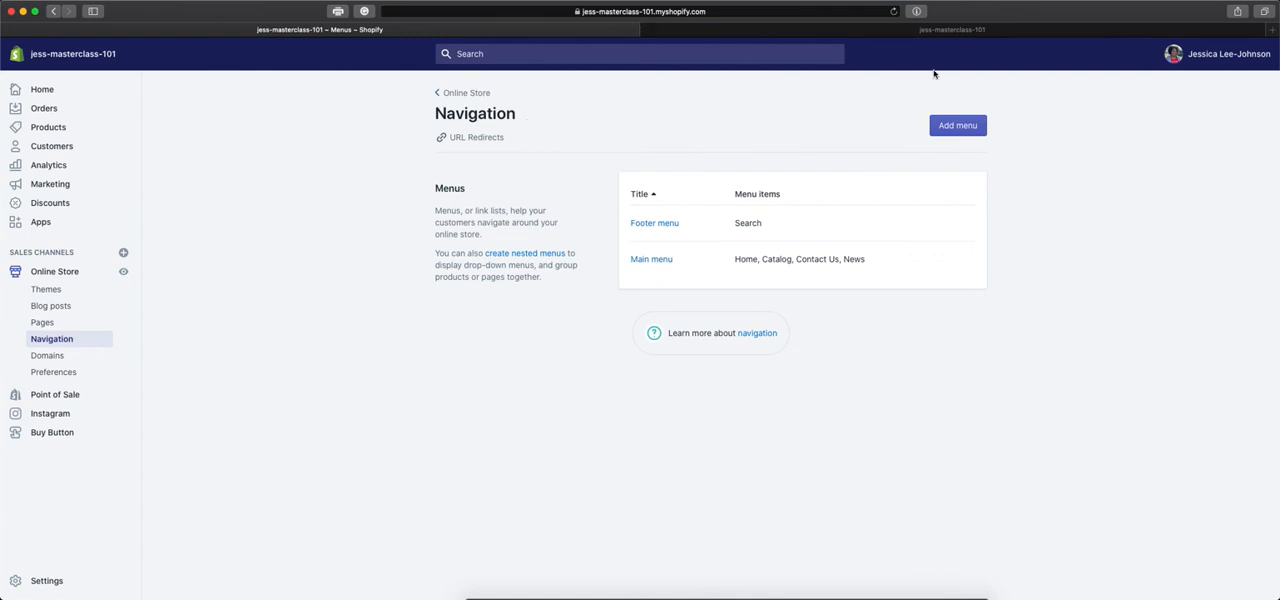
left_click(922, 30)
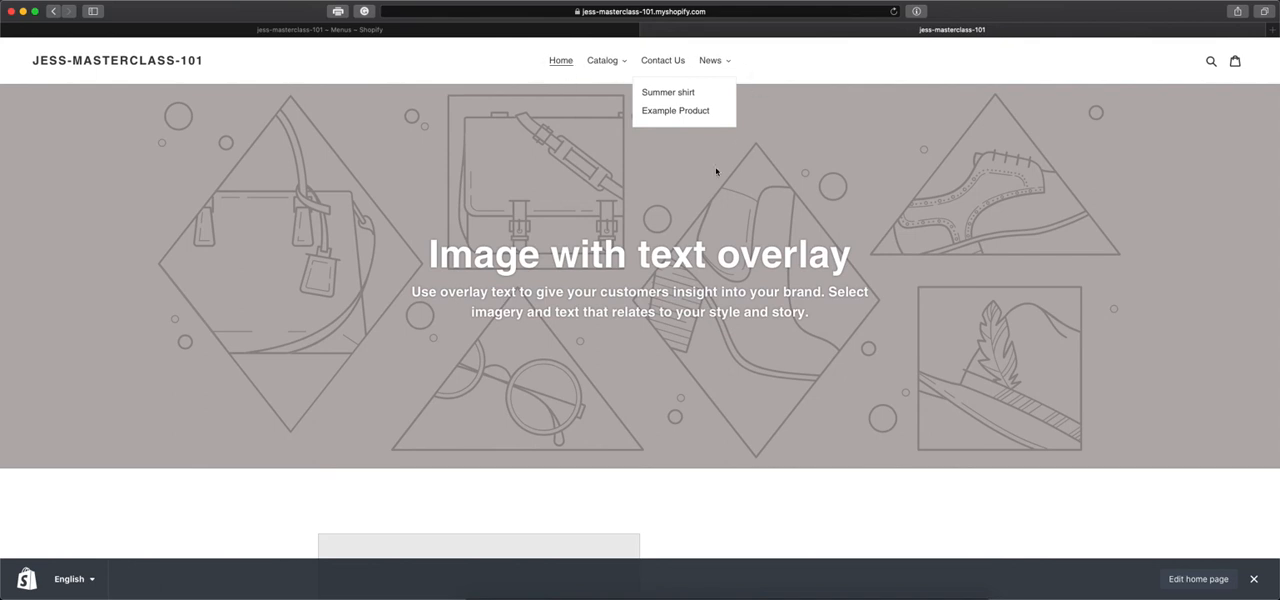
left_click(562, 31)
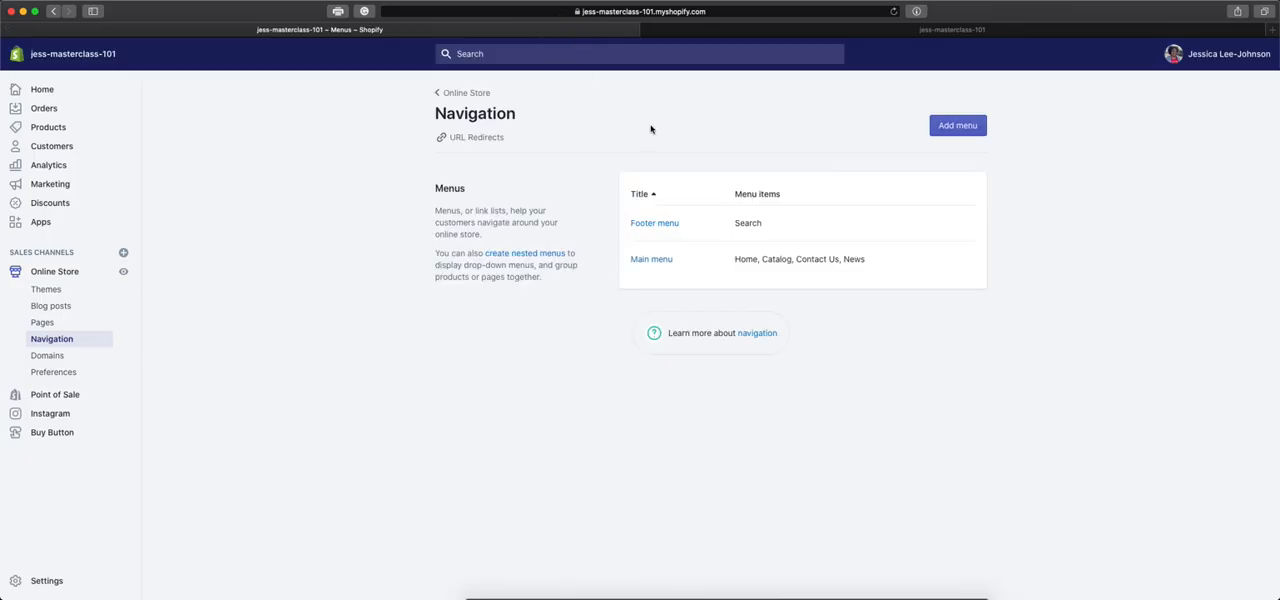